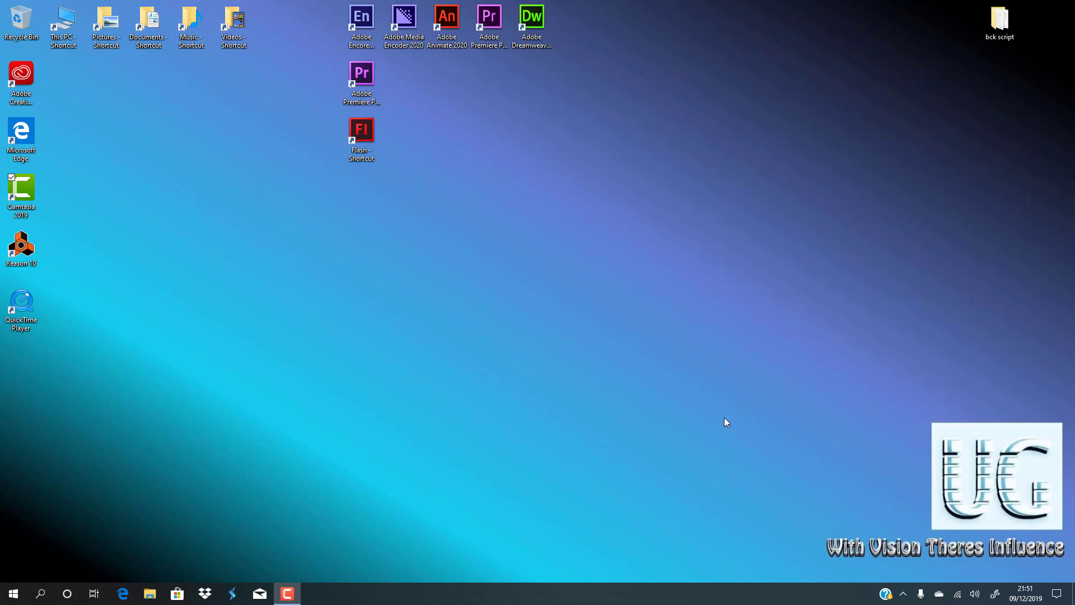
Open Adobe Animate 2020, look through the Web presets for new documents, and close the preset window.
double_click(447, 37)
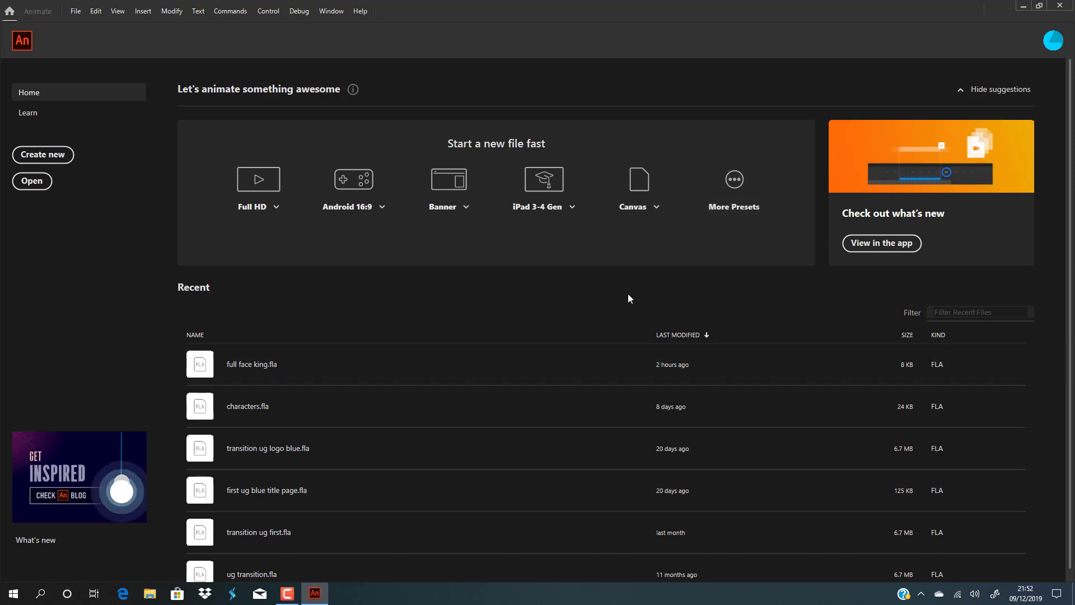
left_click(742, 183)
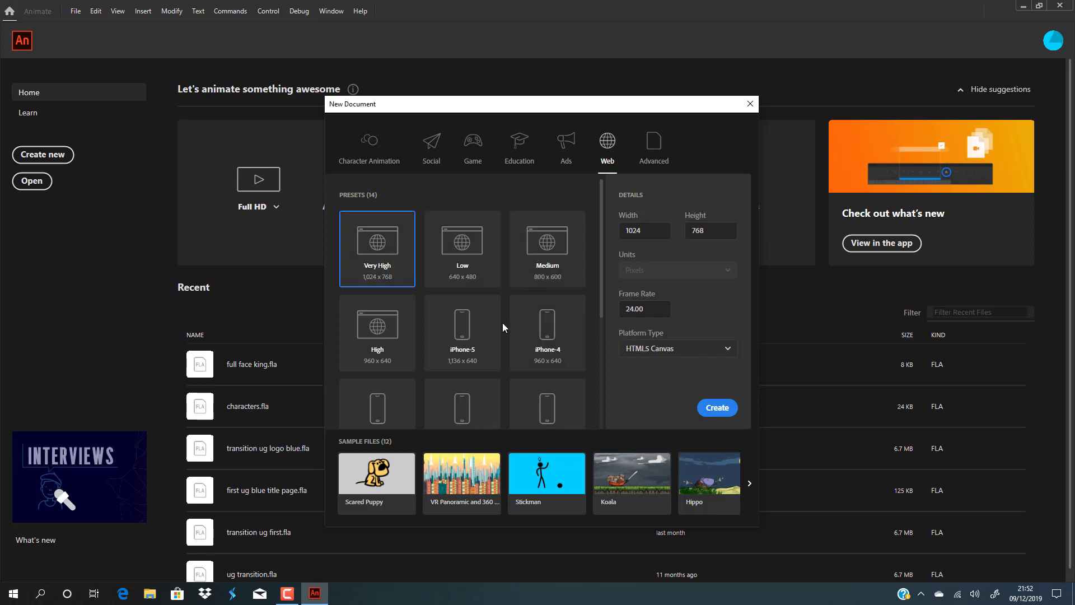
scroll(499, 341, "down", 1)
scroll(498, 347, "down", 3)
scroll(501, 369, "up", 4)
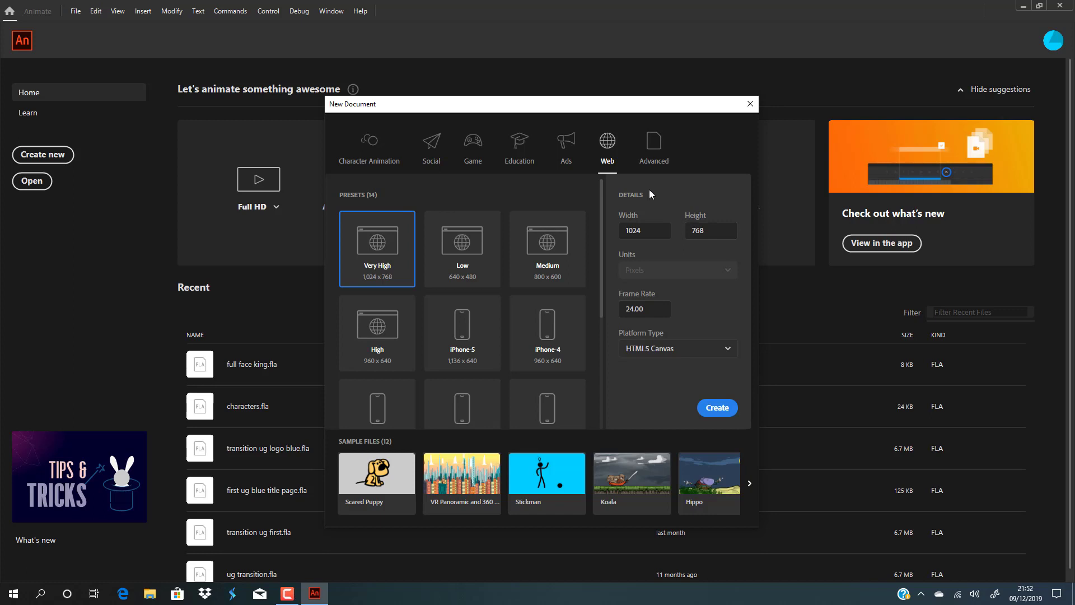
left_click(748, 104)
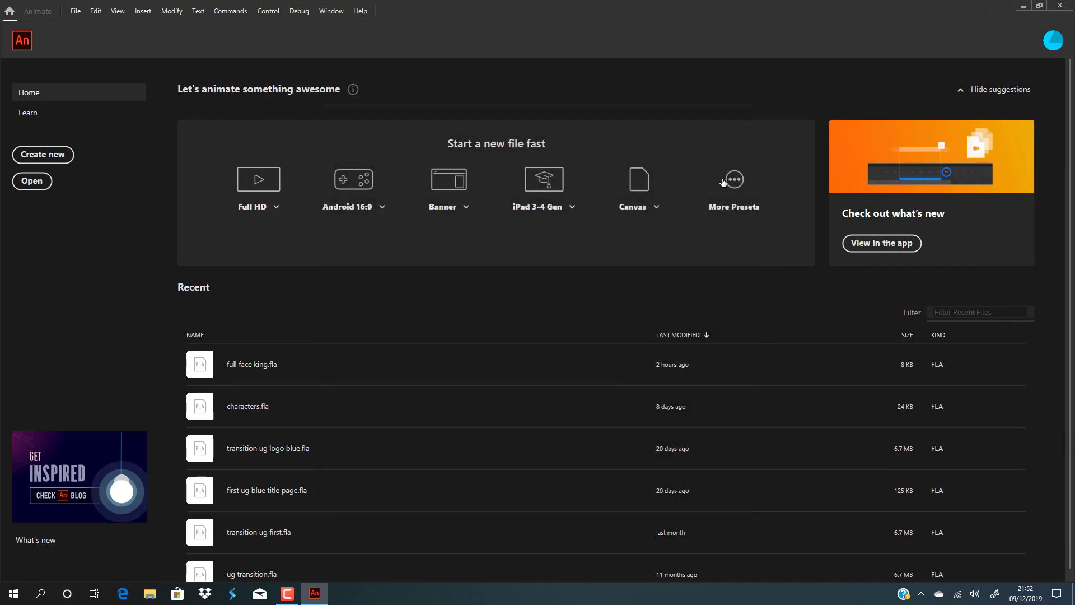
Create a new HTML5 Canvas document and add the static text "ulytareghe" on the stage.
left_click(651, 191)
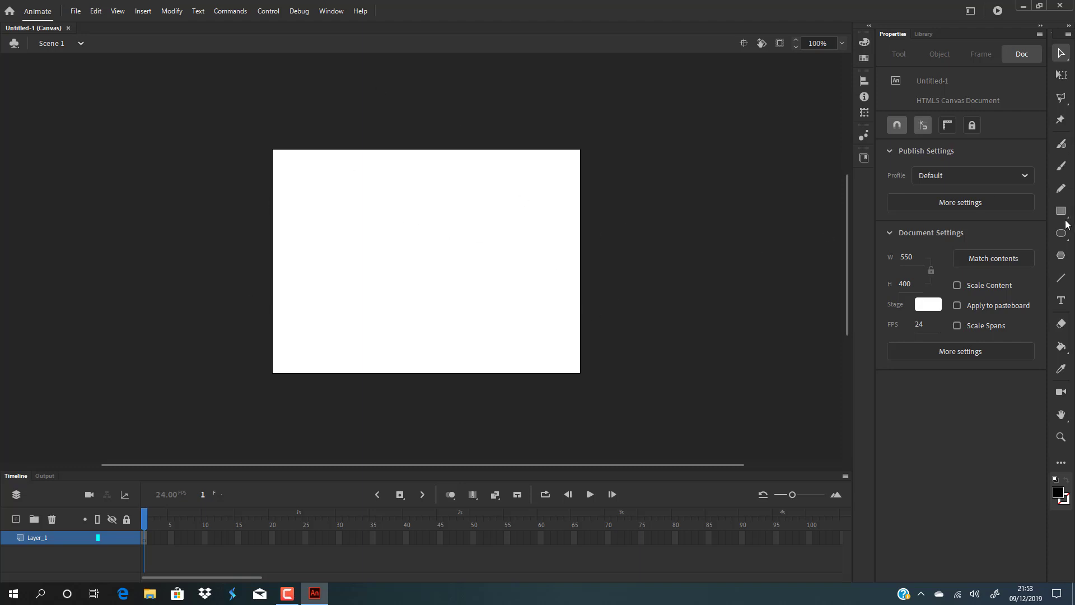
left_click(1061, 300)
left_click(472, 244)
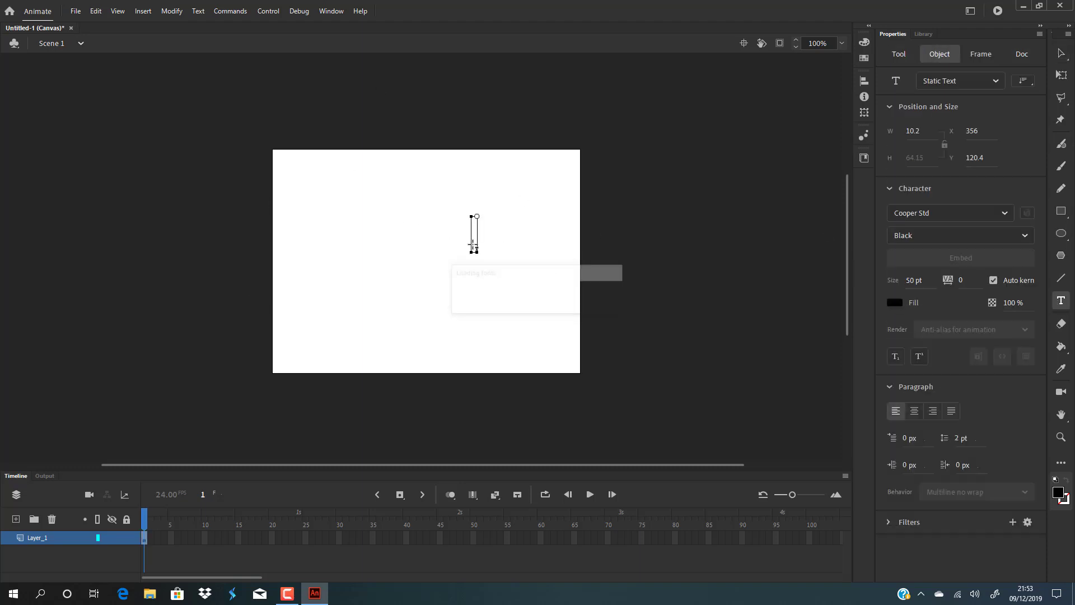
type("ulytareghe")
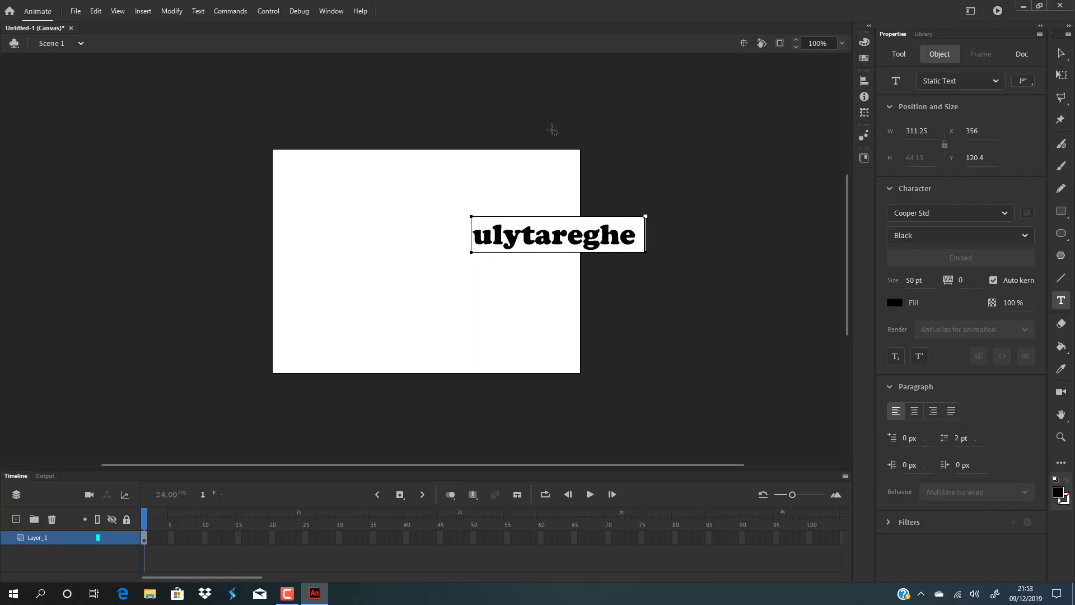
Move the text lower and partly past the stage's right edge, and test how it is cropped in the browser.
left_click(1060, 53)
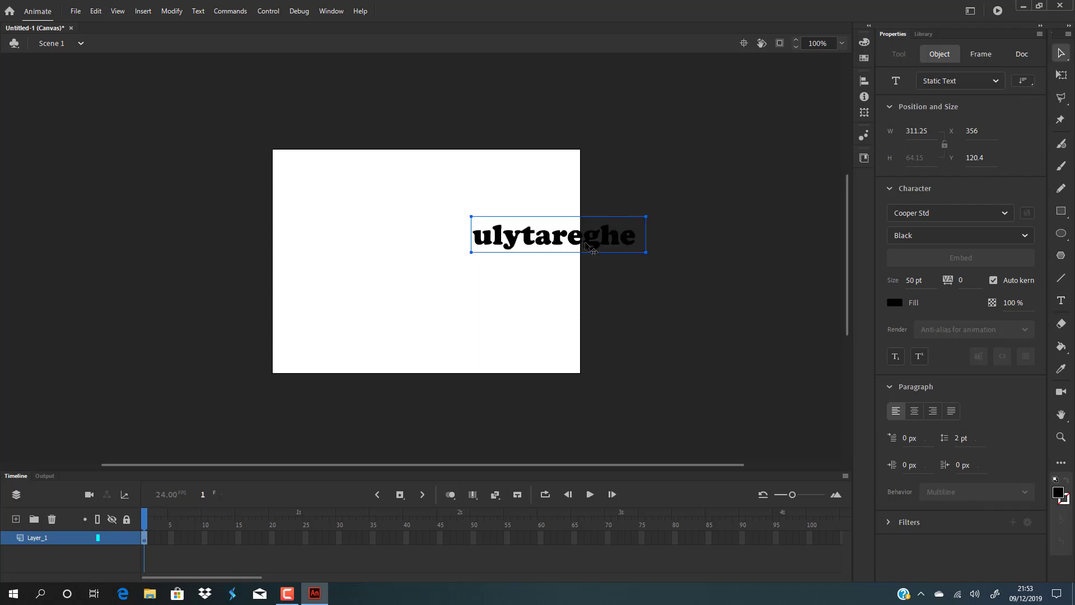
left_click_drag(577, 246, 595, 275)
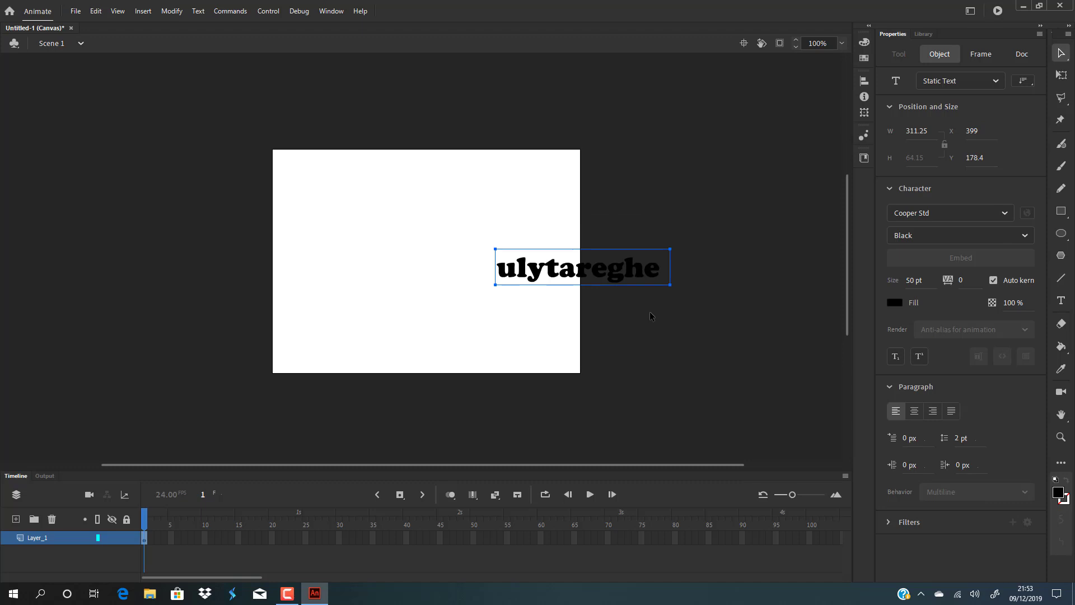
key("ctrl+Return")
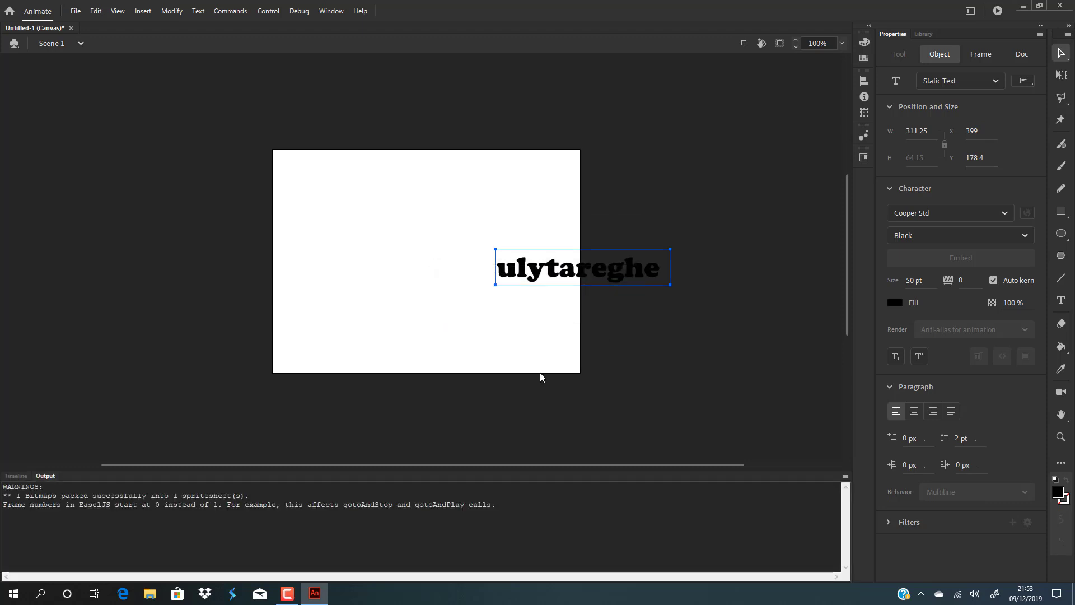
left_click(20, 476)
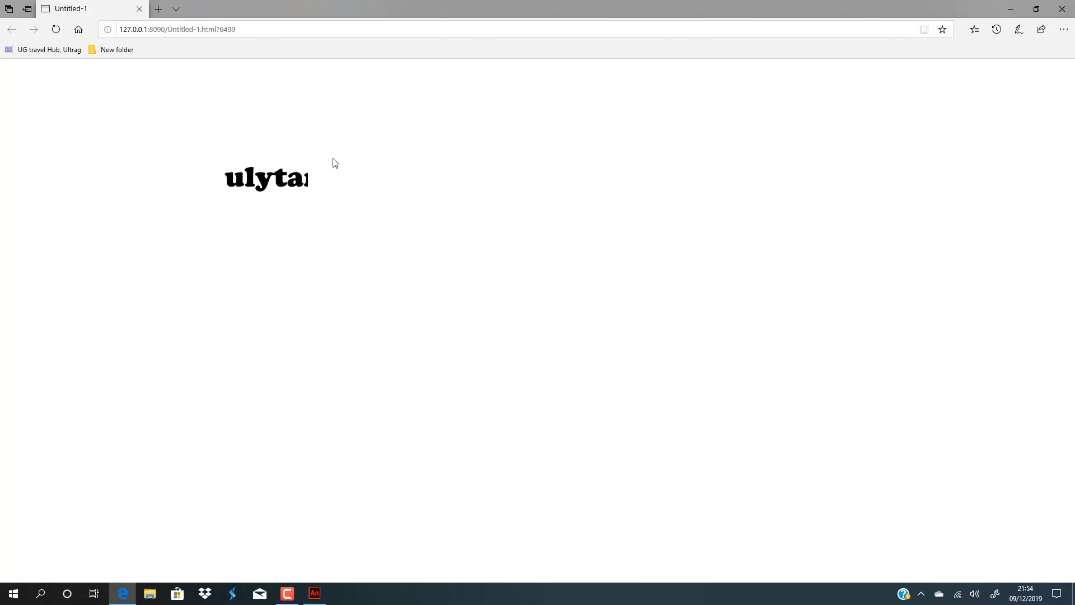
left_click(140, 8)
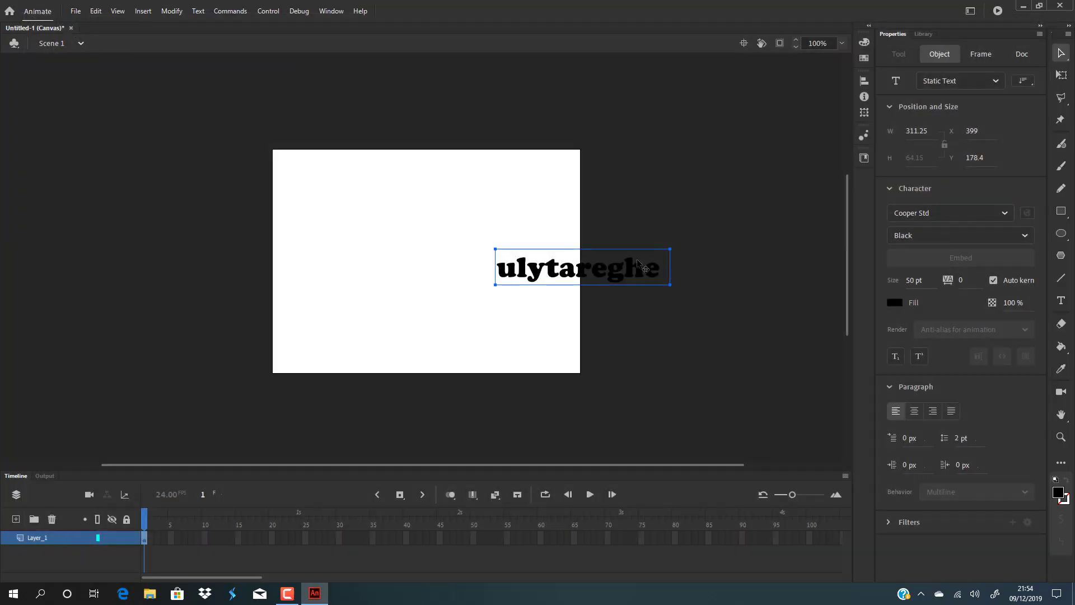
Move the text fully onto the stage and delete it.
left_click_drag(629, 267, 473, 260)
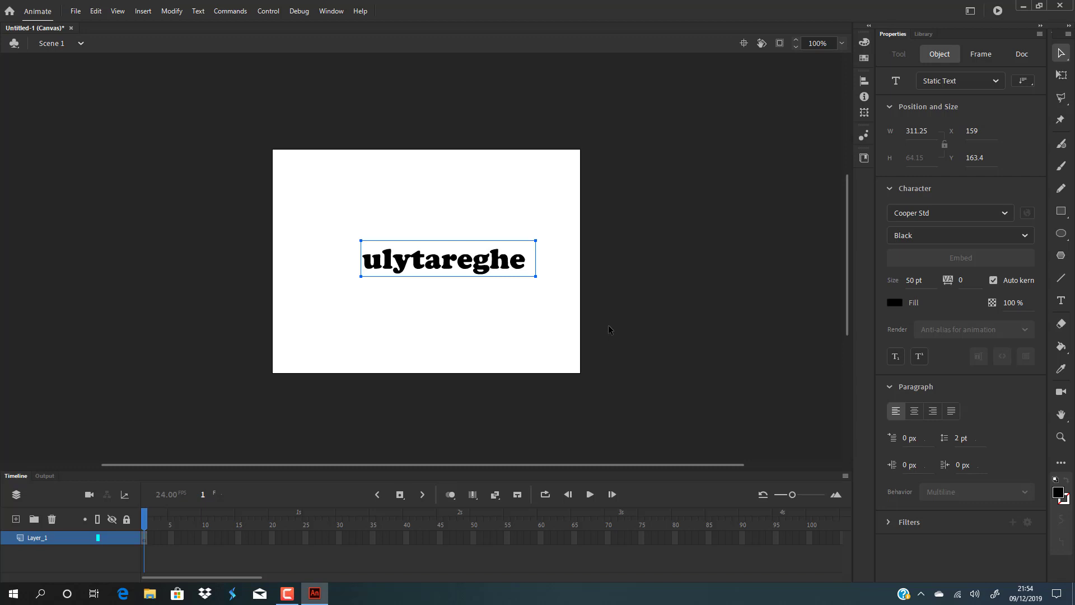
key("Delete")
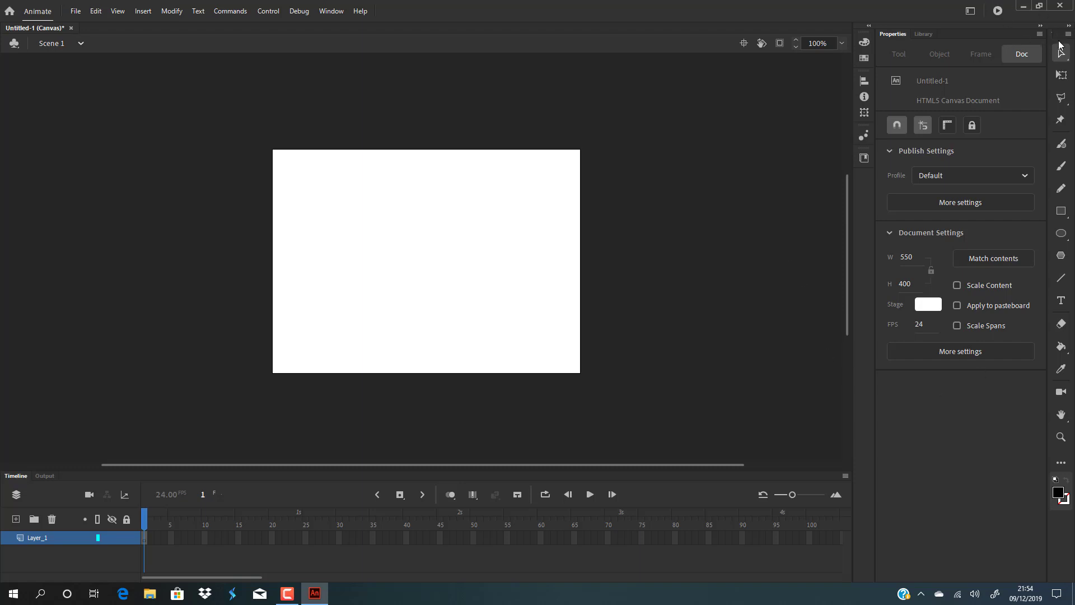
mouse_move(1056, 36)
left_mouse_down()
mouse_move(672, 57)
mouse_move(621, 74)
mouse_move(766, 61)
mouse_move(957, 106)
mouse_move(1060, 43)
left_mouse_up()
left_click(1059, 120)
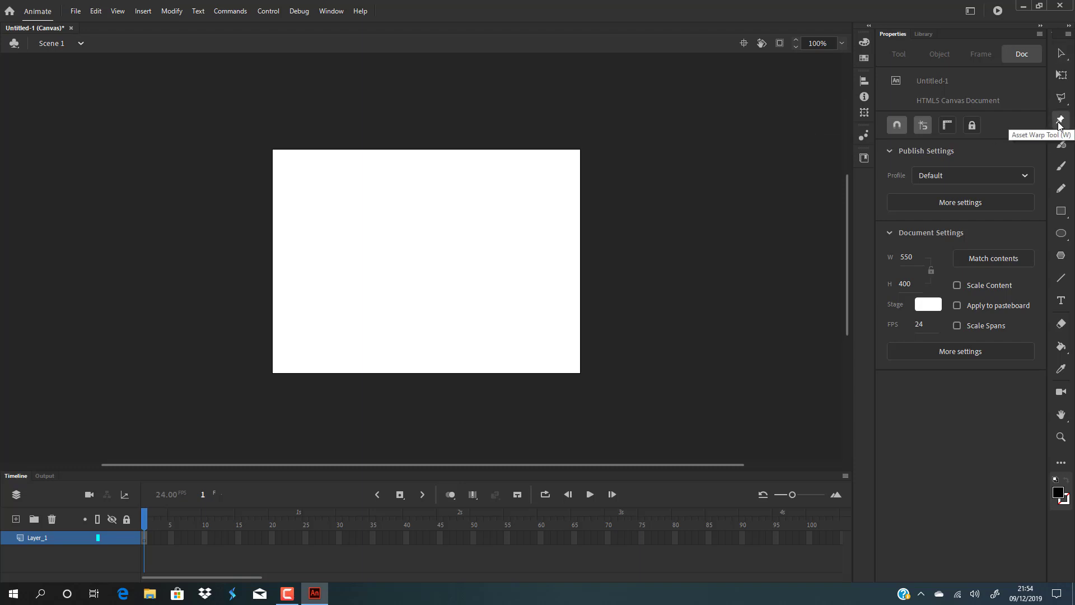
Paint a wavy black stroke across the stage with the Classic Brush at size 4, and delete it.
left_click(1063, 168)
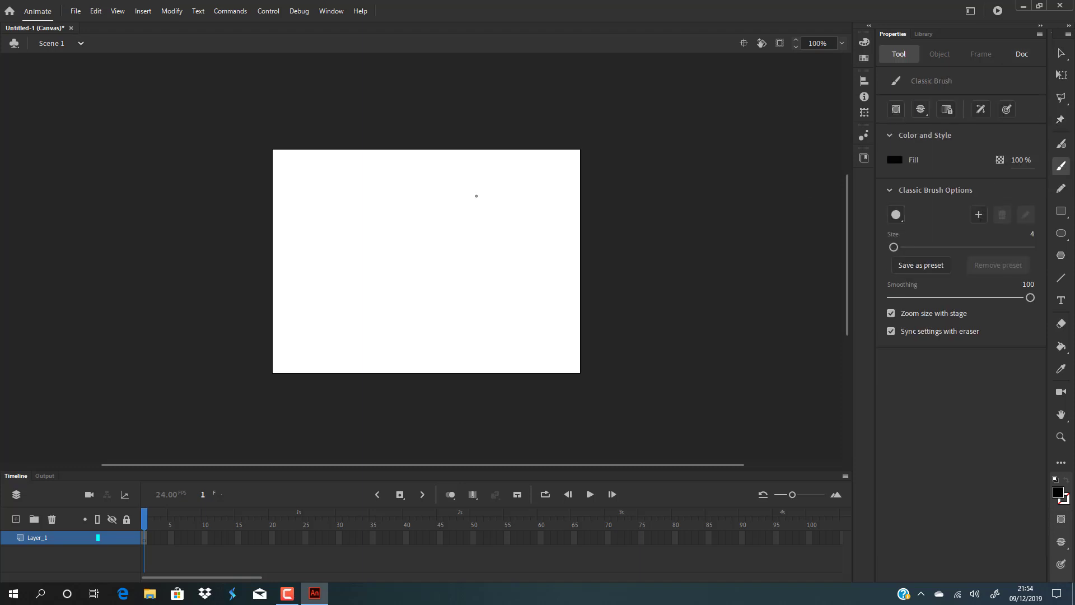
left_click_drag(356, 249, 458, 217)
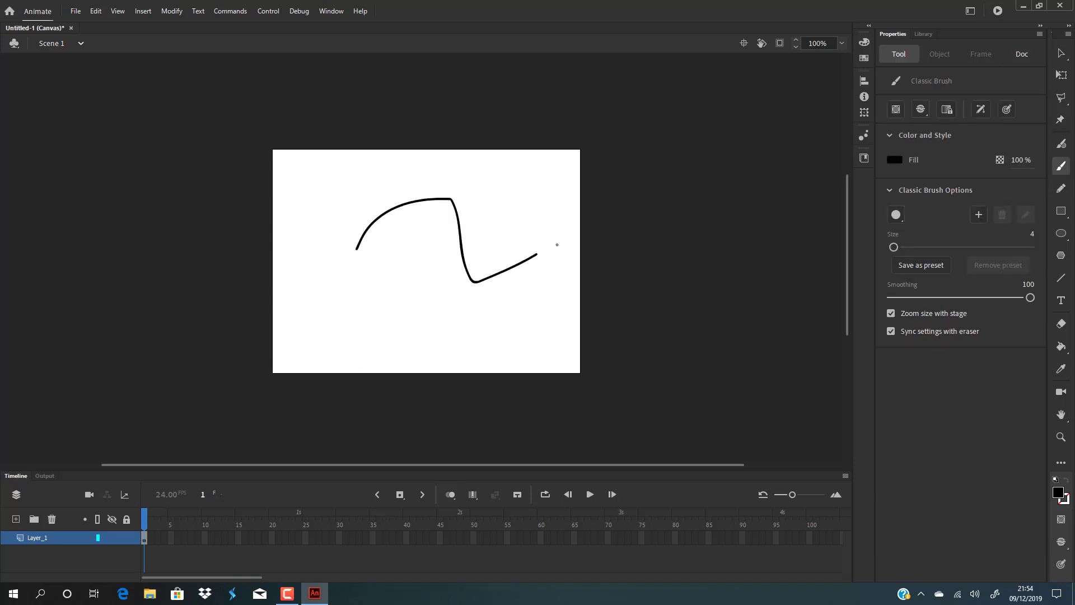
left_click(1061, 52)
mouse_move(279, 155)
left_mouse_down()
mouse_move(549, 222)
mouse_move(588, 388)
left_mouse_up()
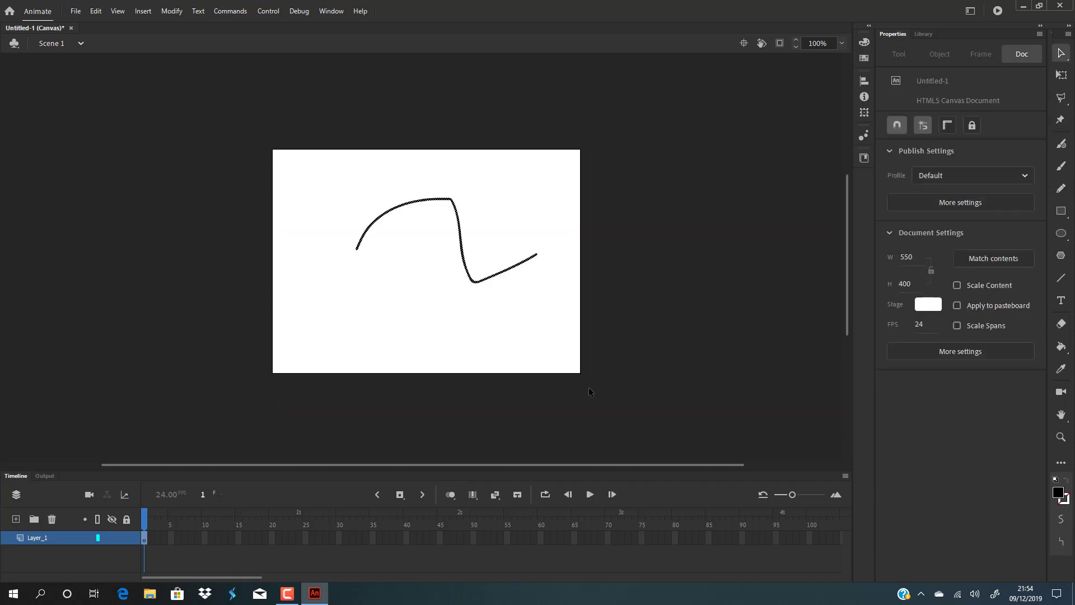
key("Delete")
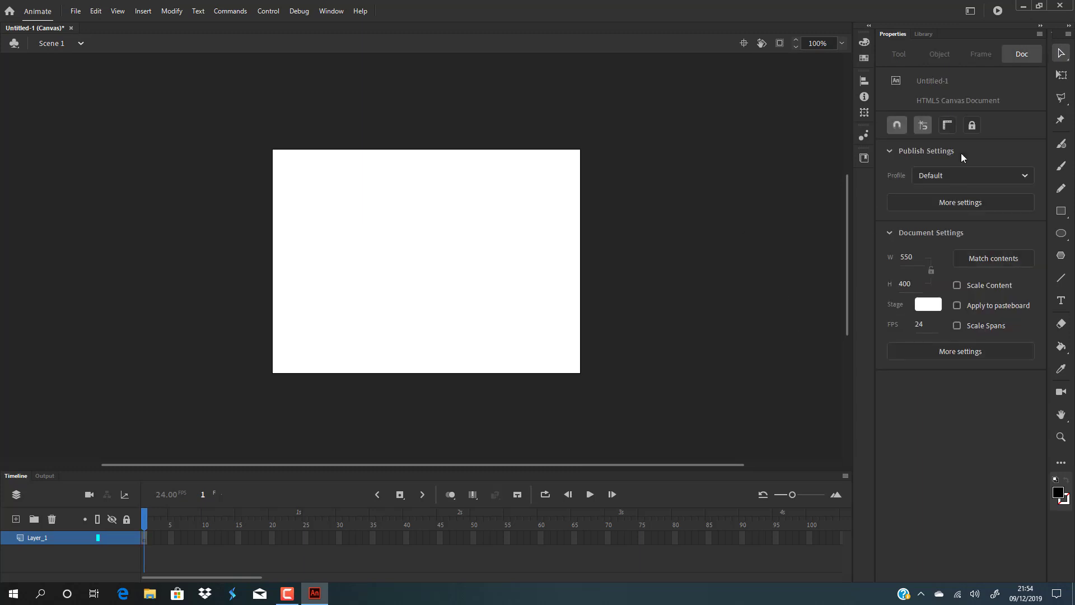
left_click_drag(264, 163, 538, 379)
left_click_drag(287, 150, 539, 371)
Draw a black rectangle without a stroke across the upper middle of the stage.
left_click(1060, 211)
mouse_move(319, 188)
left_mouse_down()
mouse_move(523, 303)
mouse_move(520, 294)
left_mouse_up()
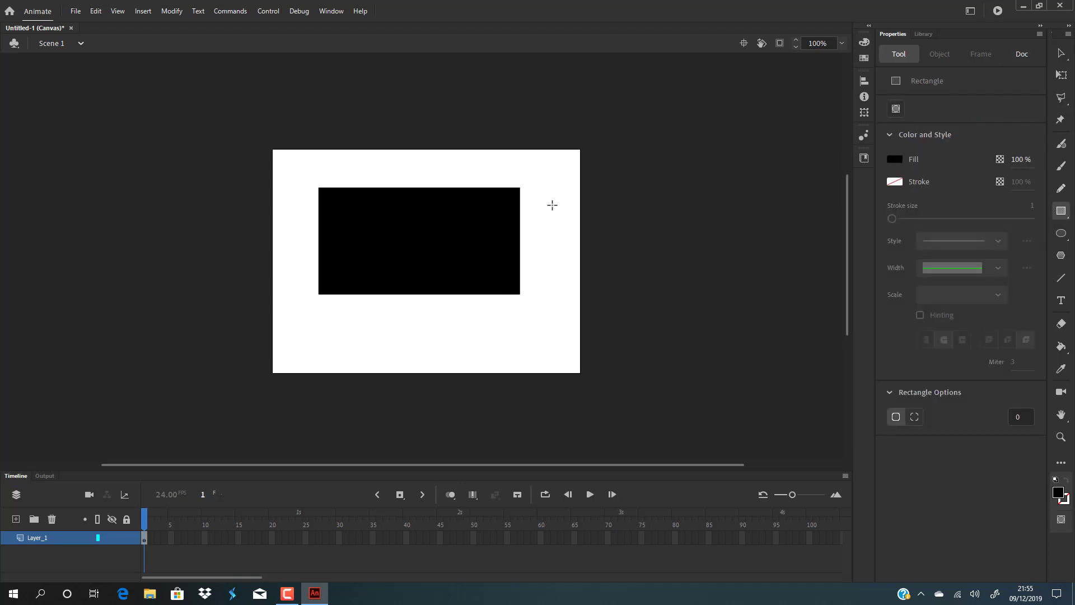
left_click(1061, 53)
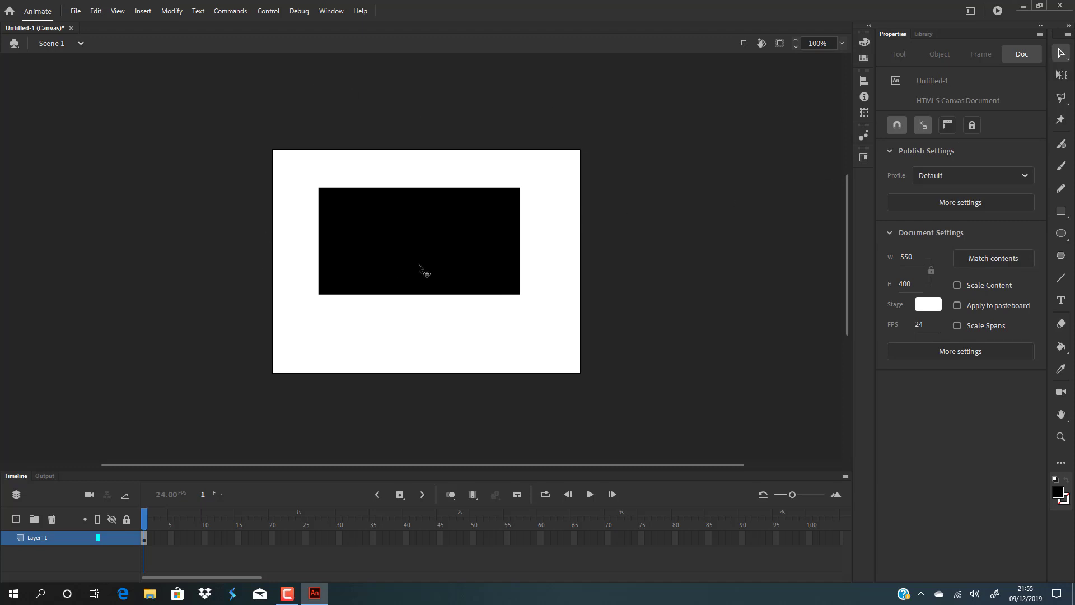
left_click(420, 245)
left_click(432, 320)
Pull new corner points out of the rectangle's edges to turn it into an angular, jagged shape.
left_click_drag(437, 294, 437, 260)
left_click_drag(431, 188, 504, 232)
left_click_drag(394, 212, 395, 188)
left_click_drag(391, 274, 366, 238)
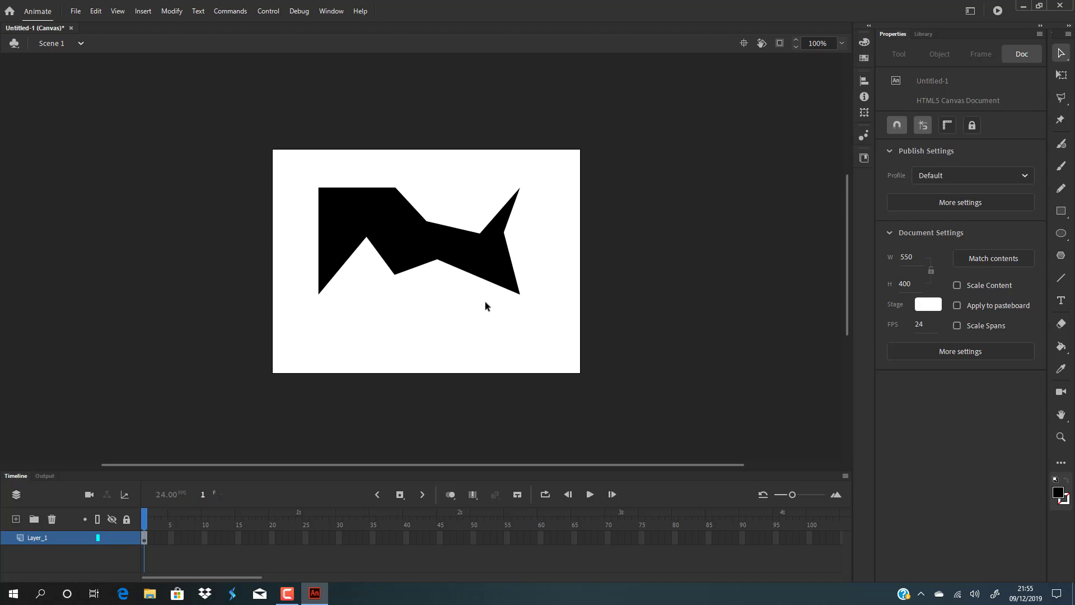
Bend the jagged shape's straight edges into flowing curves and delete the whole shape.
left_click_drag(317, 236, 403, 255)
mouse_move(483, 280)
left_mouse_down()
mouse_move(480, 304)
mouse_move(497, 274)
left_mouse_up()
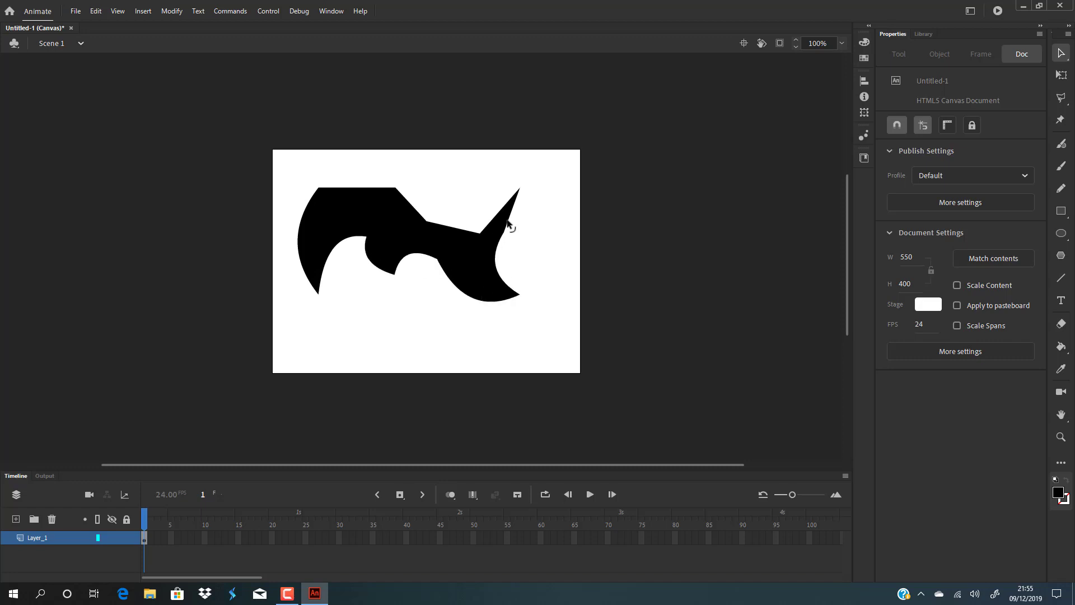
left_click_drag(500, 210, 452, 237)
left_click_drag(412, 208, 427, 192)
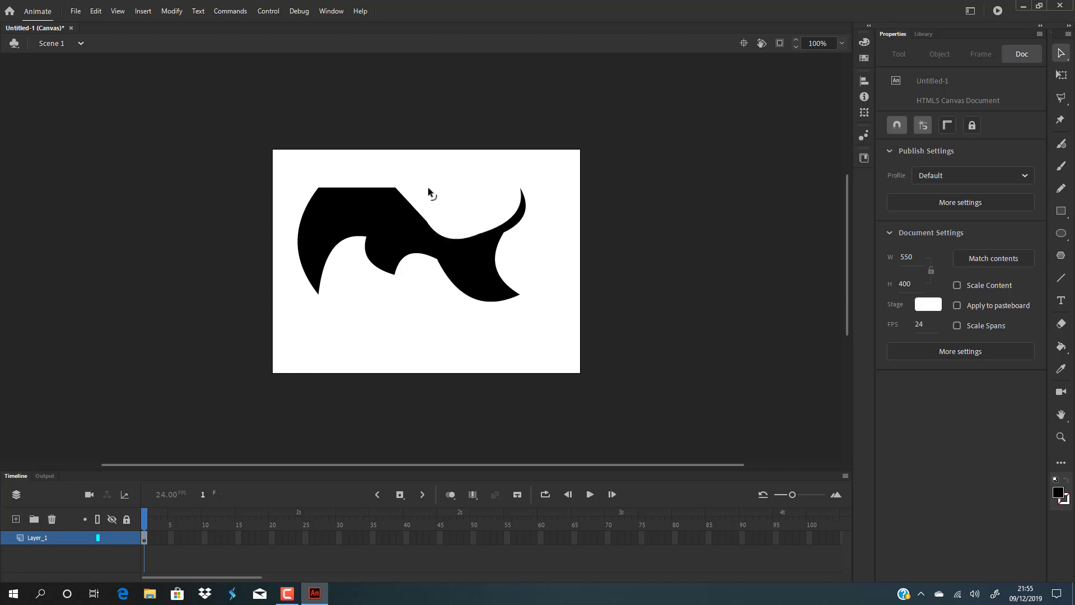
left_click_drag(318, 187, 395, 188)
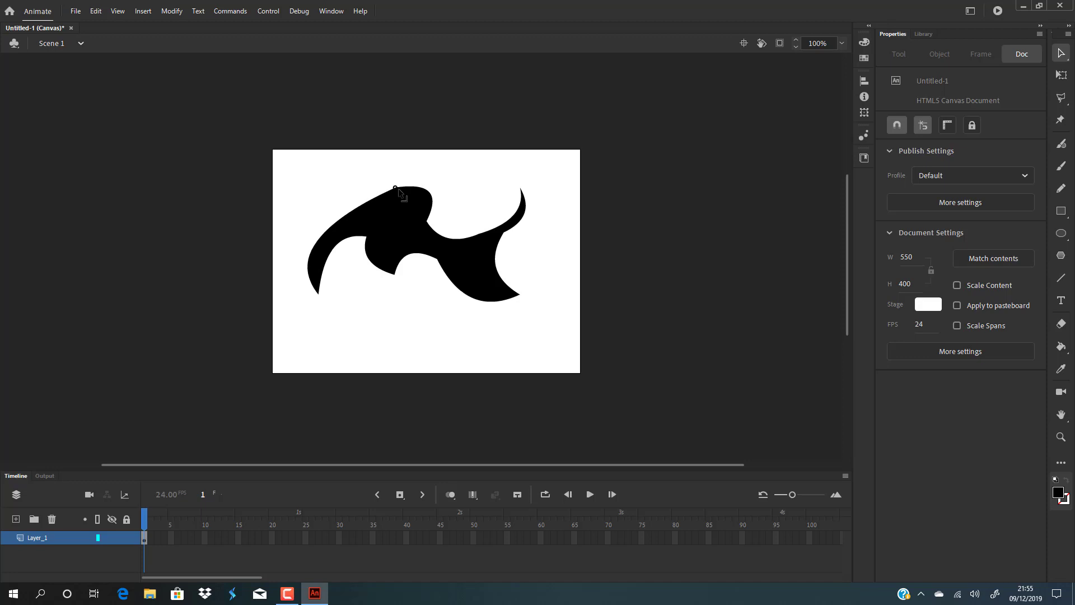
left_click(390, 235)
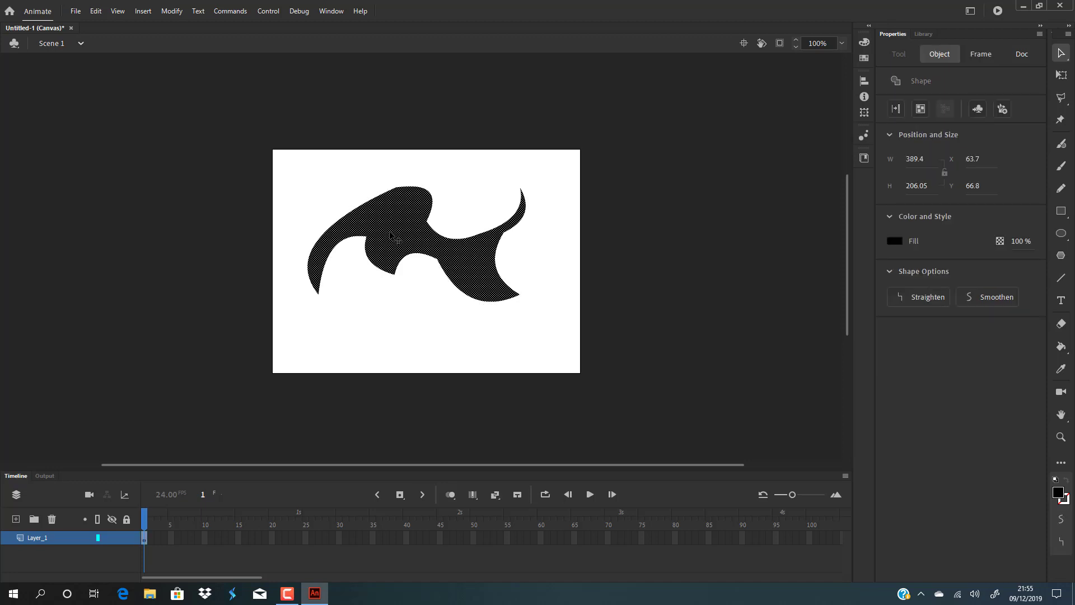
key("Delete")
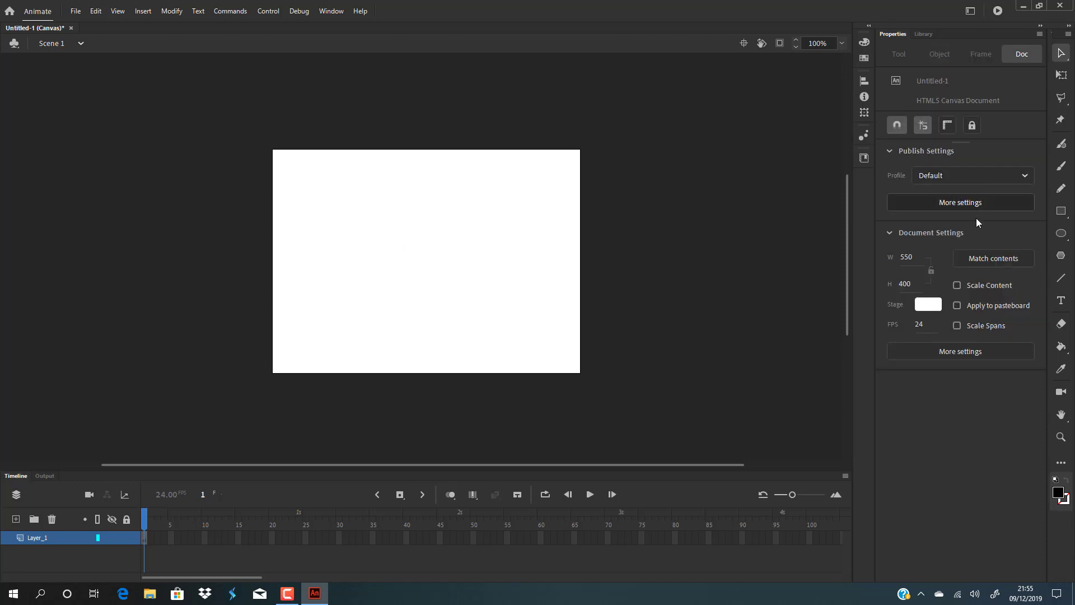
Draw a zigzag figure of straight black lines with stroke size 1 using the Line tool, and delete it.
left_click(1060, 278)
mouse_move(309, 182)
left_mouse_down()
mouse_move(444, 279)
mouse_move(507, 214)
mouse_move(547, 315)
mouse_move(383, 316)
mouse_move(473, 281)
mouse_move(331, 291)
mouse_move(399, 266)
mouse_move(357, 208)
mouse_move(303, 180)
left_mouse_up()
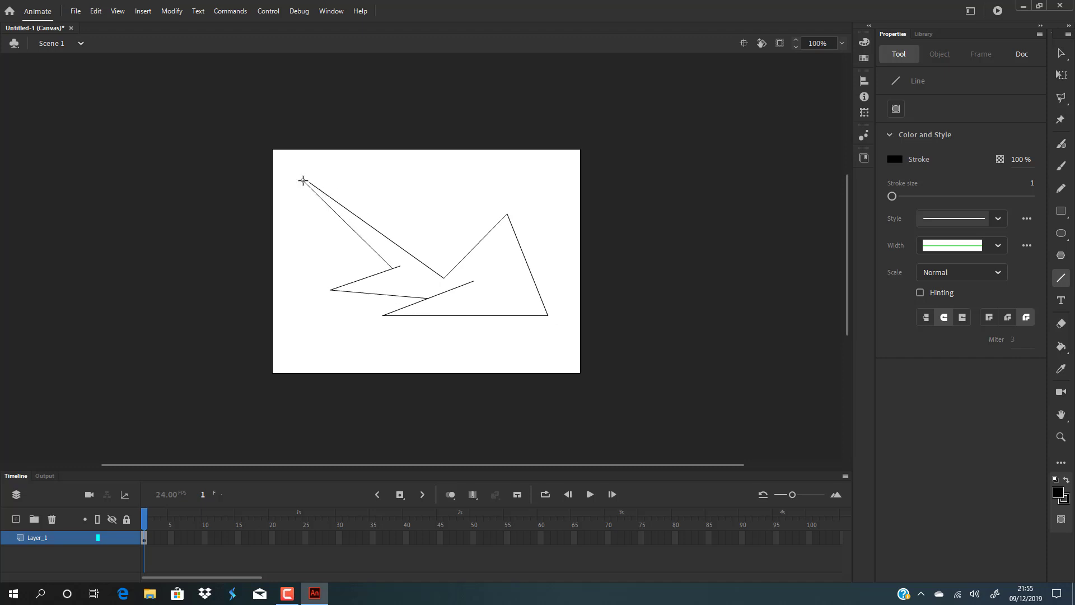
left_click(1059, 54)
mouse_move(245, 153)
left_mouse_down()
mouse_move(542, 245)
mouse_move(603, 374)
left_mouse_up()
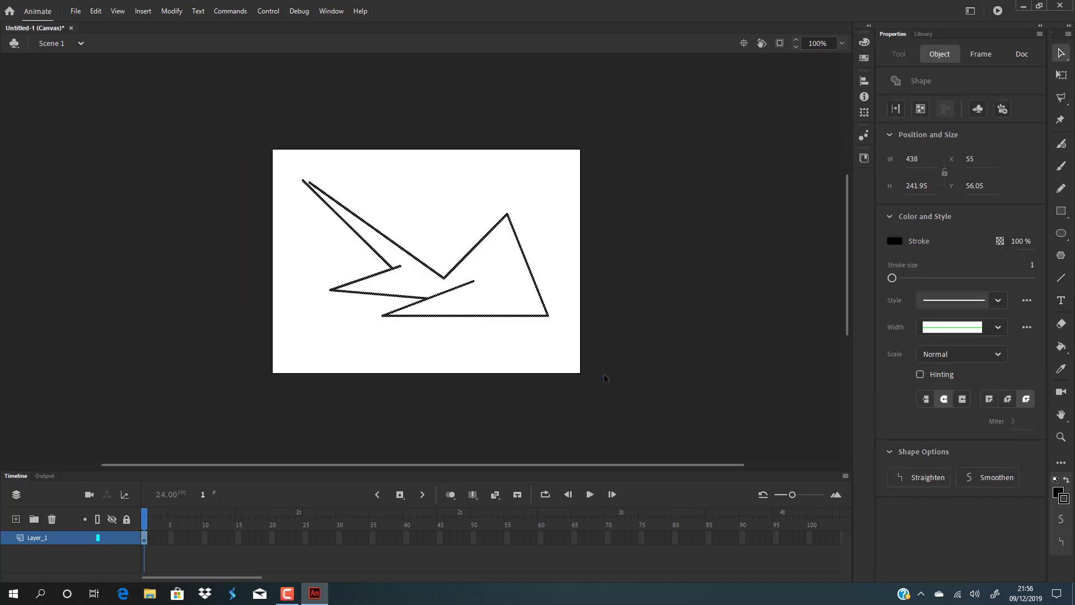
key("Delete")
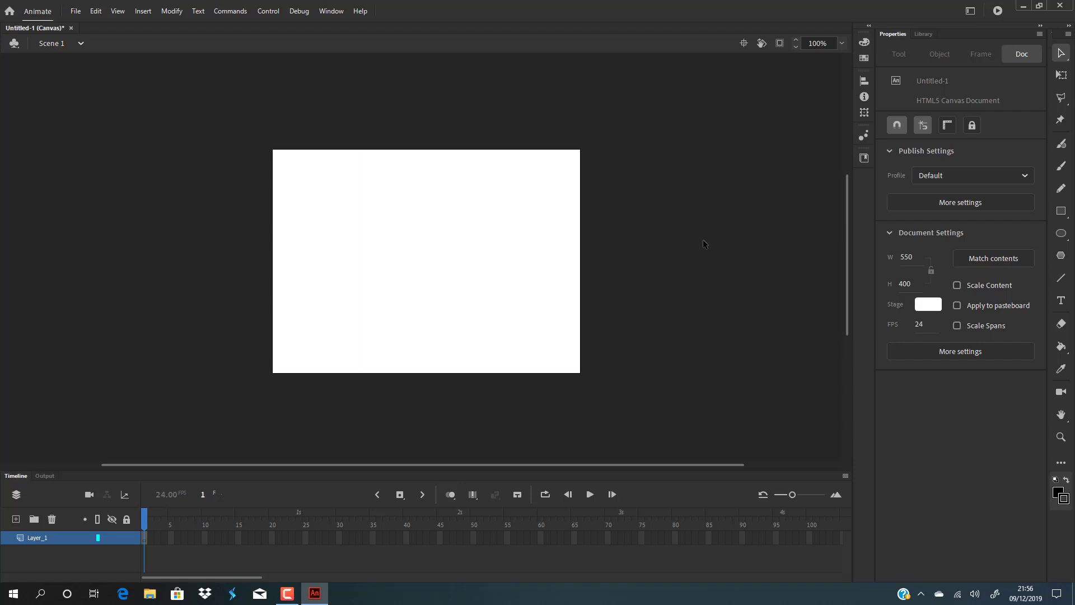
Draw a wide rectangle with black fill and black stroke across the middle of the stage.
left_click(1065, 211)
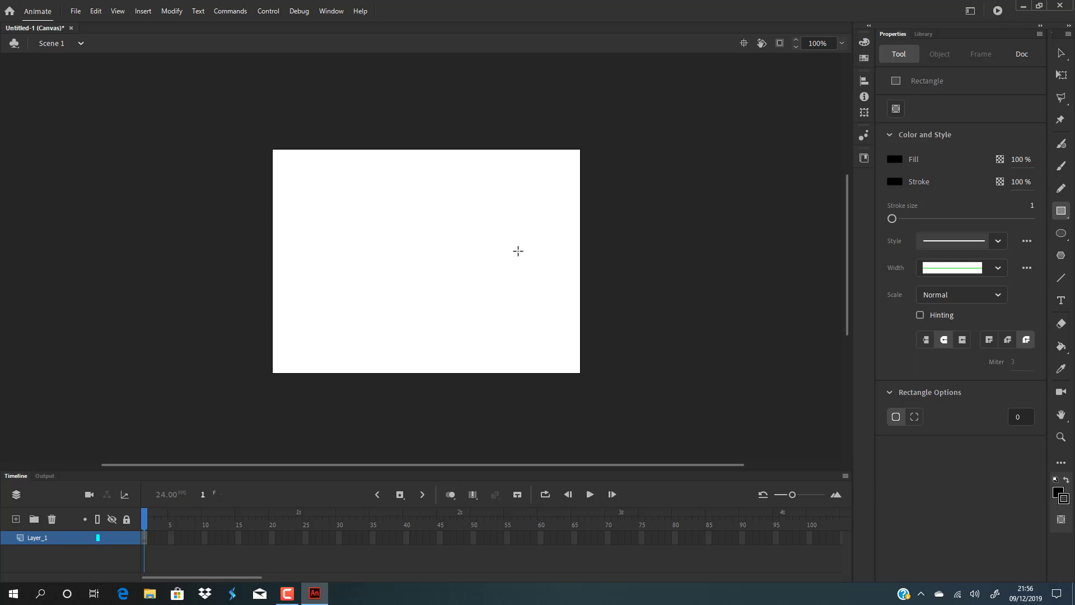
mouse_move(292, 192)
left_mouse_down()
mouse_move(429, 278)
mouse_move(552, 315)
left_mouse_up()
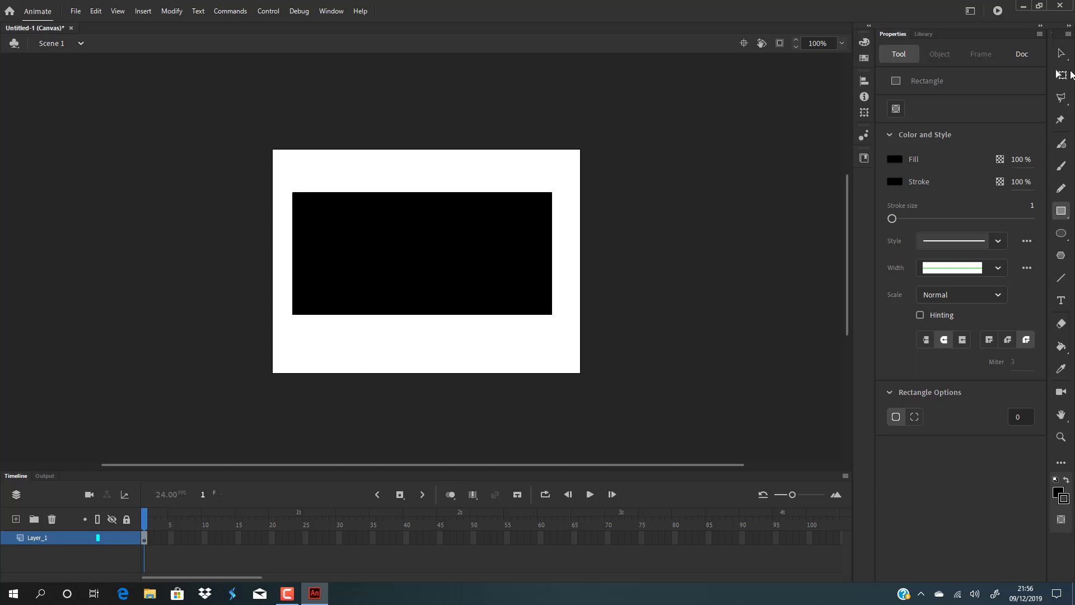
left_click(1061, 56)
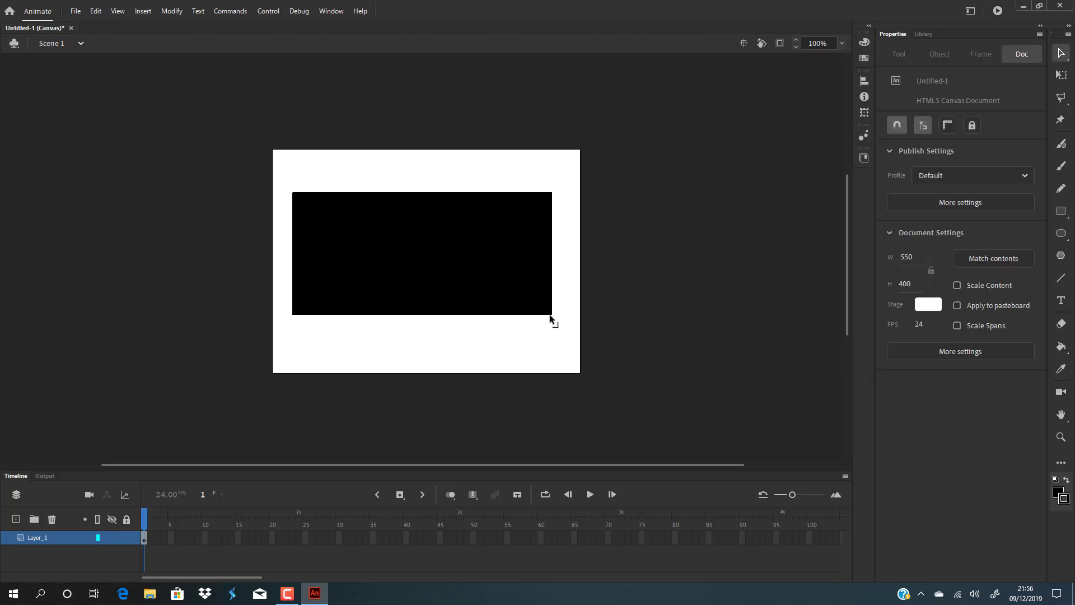
Pull the black rectangle's lower-right corner inward and pull new corner points into its bottom and top edges to form an angular shape.
left_click_drag(562, 335, 516, 282)
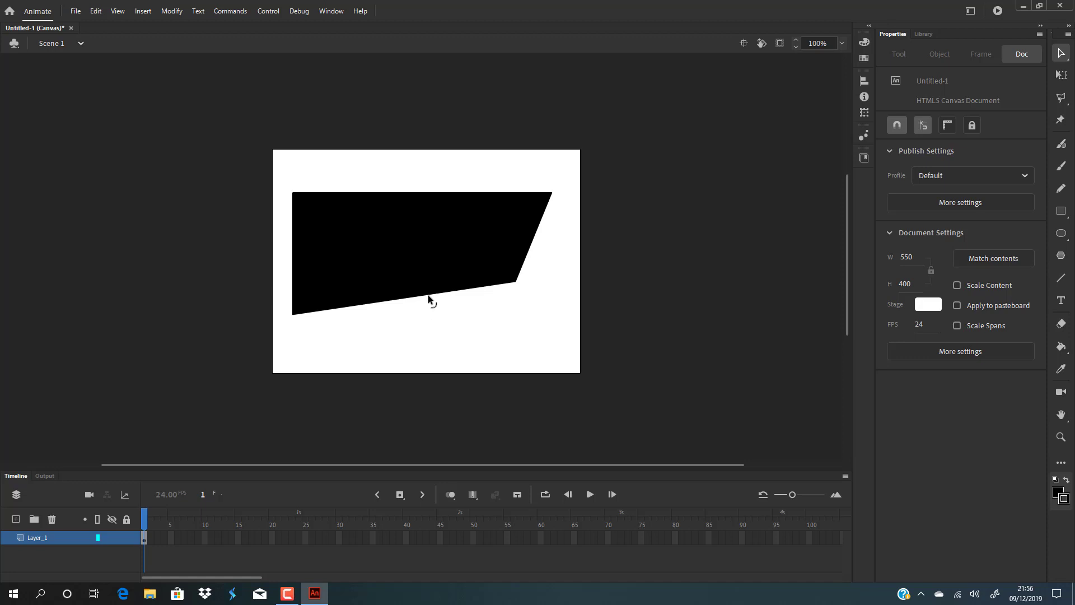
left_click_drag(429, 297, 423, 252)
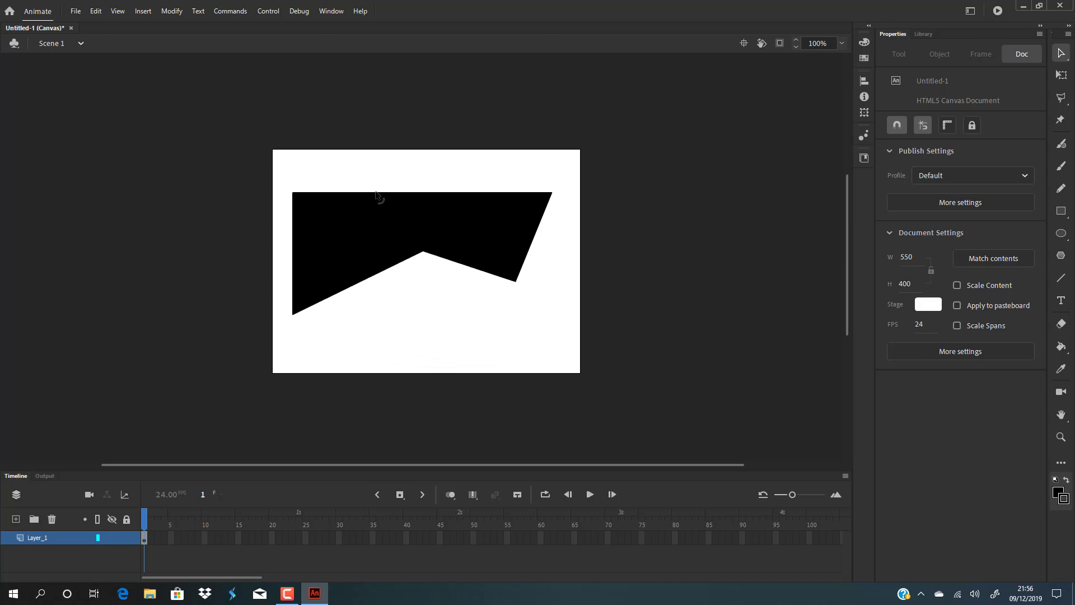
left_click_drag(376, 194, 366, 245)
left_click_drag(476, 220, 462, 192)
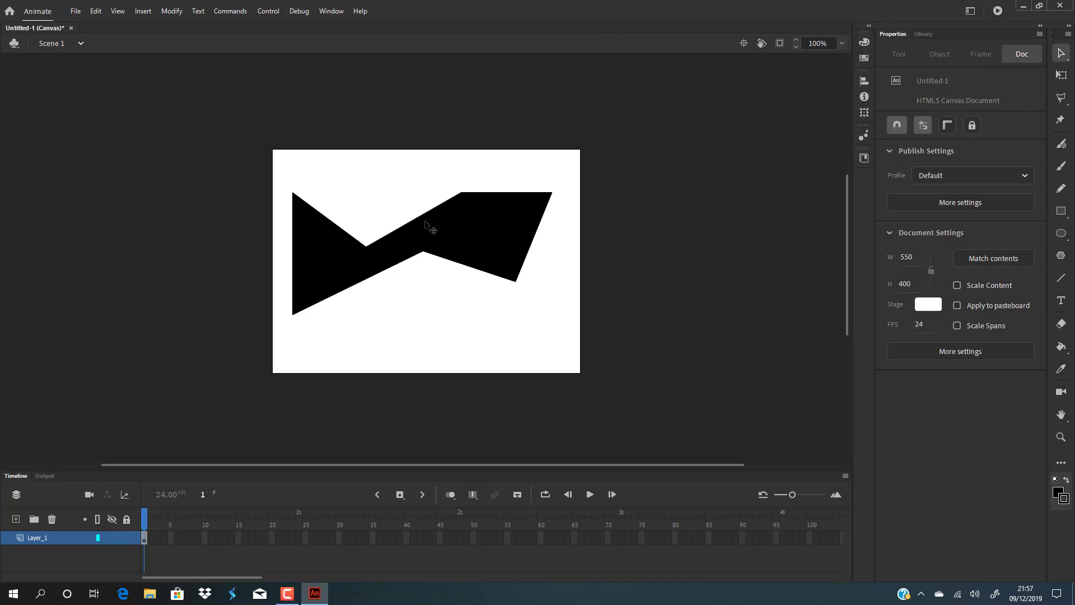
Bend the angular shape's straight edges into flowing curves and pull its lower-left corner up to the upper-left tip.
left_click_drag(417, 223, 412, 215)
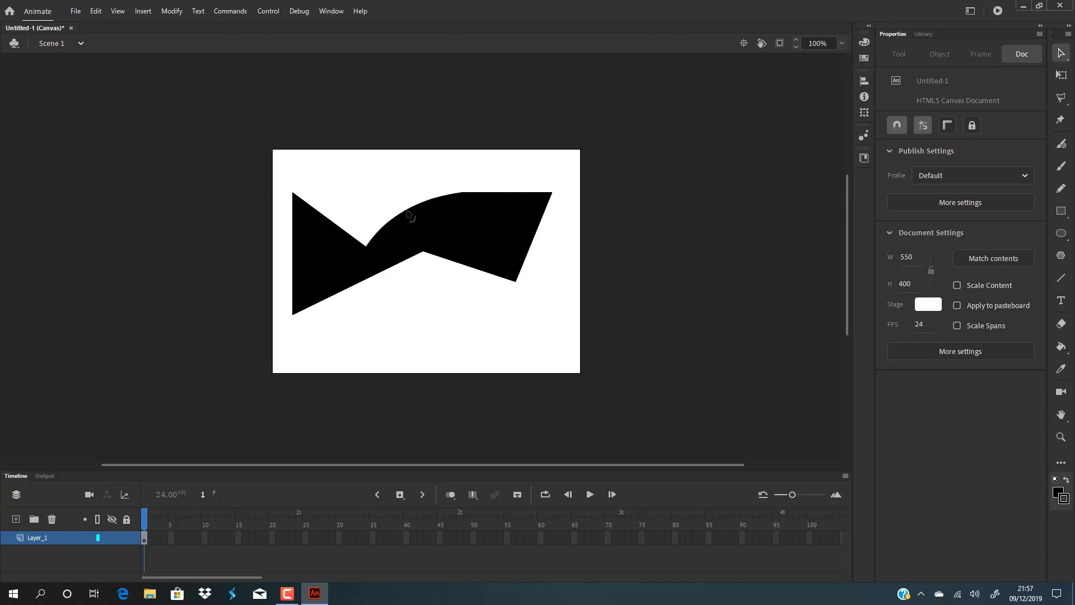
left_click_drag(497, 194, 497, 211)
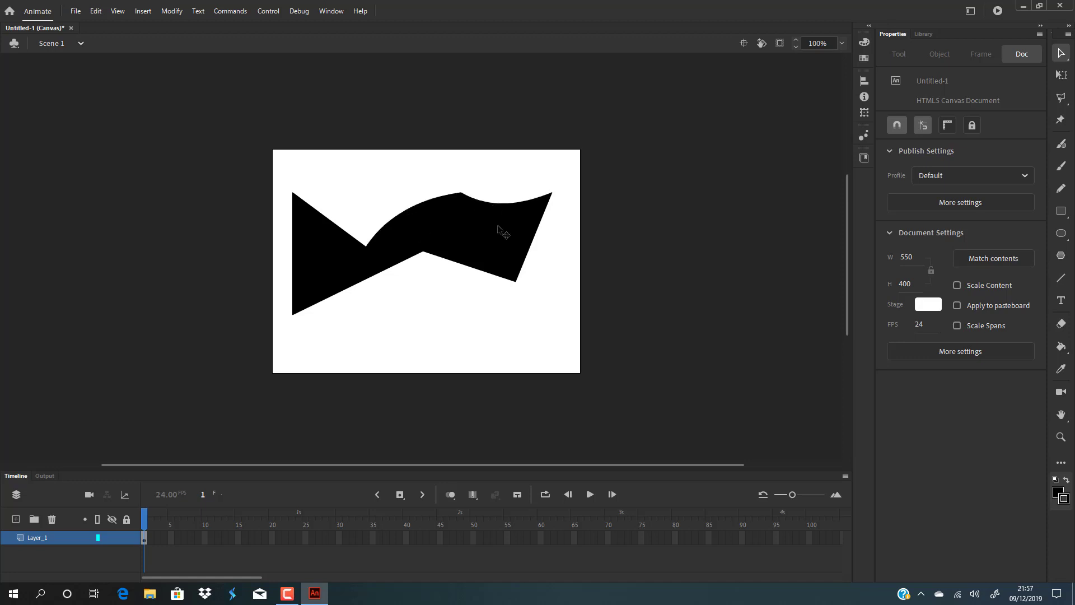
left_click_drag(516, 282, 552, 192)
left_click_drag(427, 252, 458, 264)
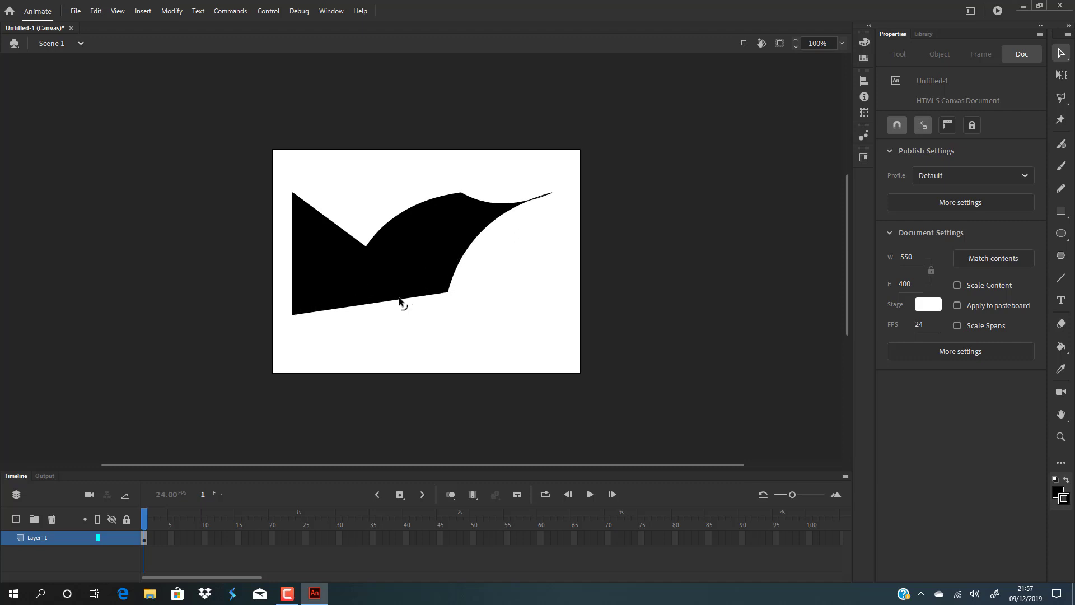
left_click_drag(401, 300, 398, 351)
left_click_drag(292, 315, 306, 203)
Delete the stray outline at the curved shape's upper-left tip and fine-tune its tips and edge curves.
double_click(302, 203)
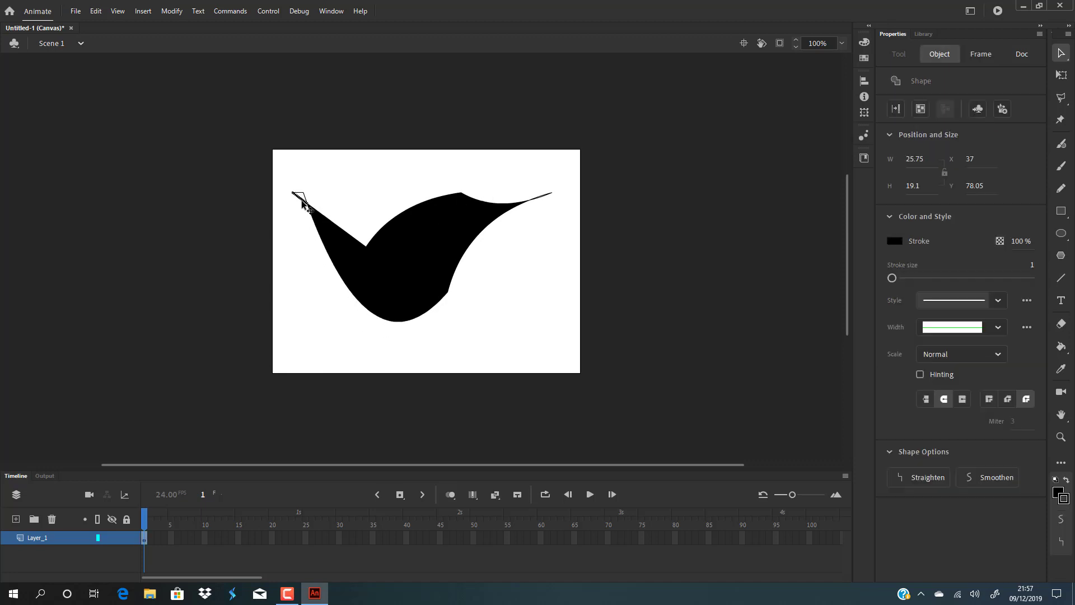
key("Delete")
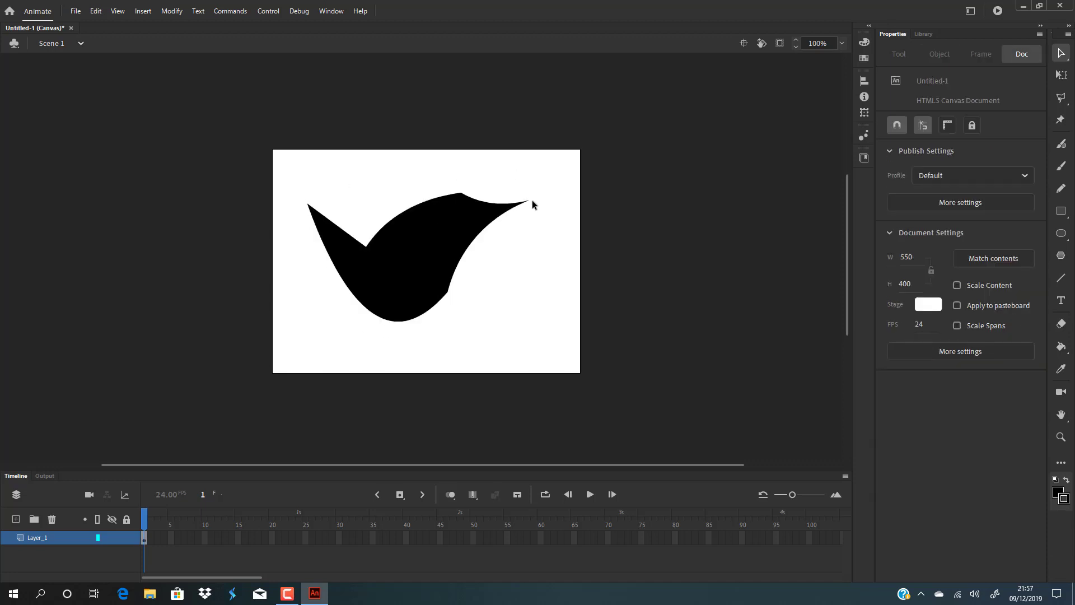
mouse_move(532, 200)
left_mouse_down()
mouse_move(554, 201)
mouse_move(548, 211)
mouse_move(546, 202)
left_mouse_up()
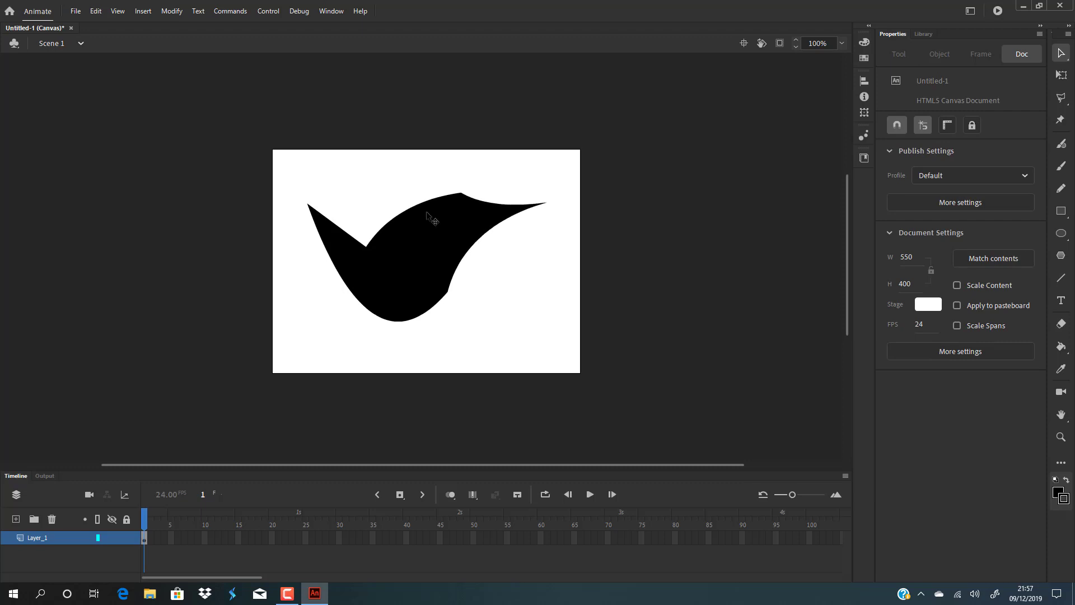
mouse_move(461, 194)
left_mouse_down()
mouse_move(493, 197)
mouse_move(448, 193)
mouse_move(457, 193)
left_mouse_up()
left_click_drag(454, 269, 448, 264)
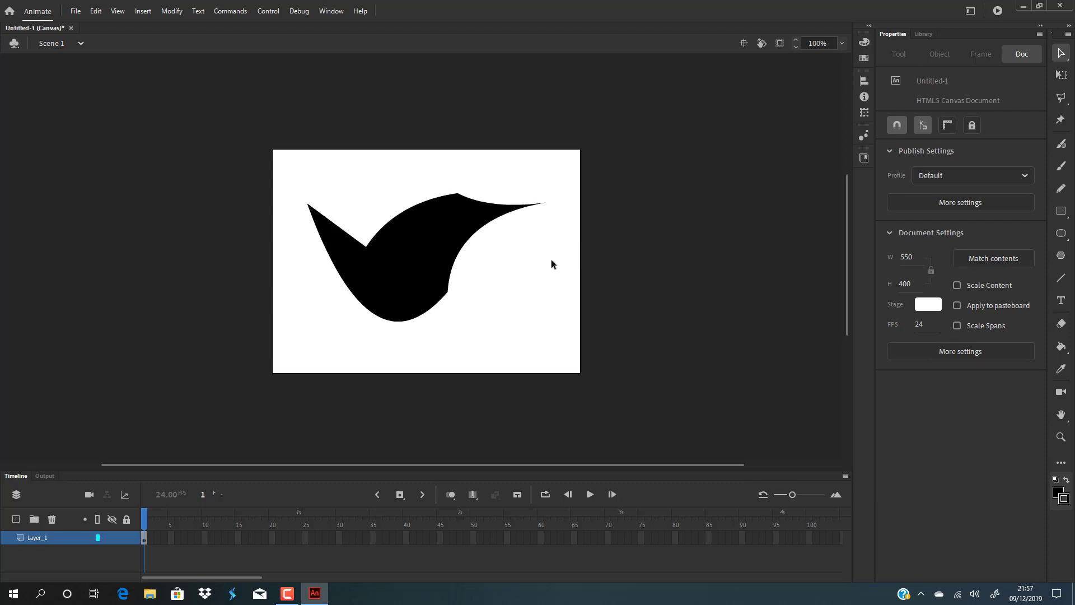
left_click_drag(310, 208, 348, 267)
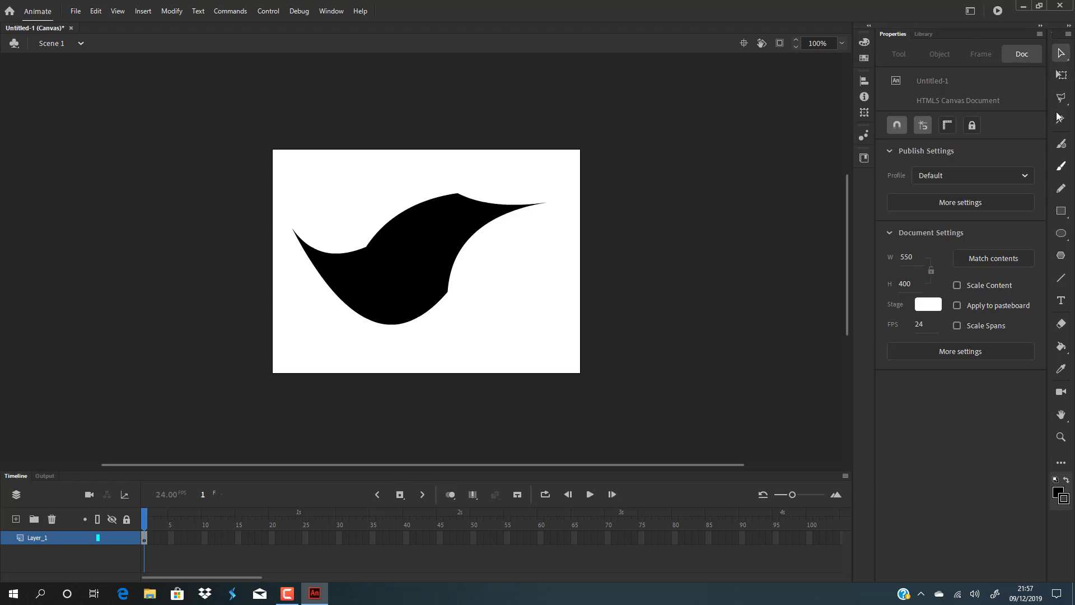
Resize, rotate and skew the black shape with the Free Transform tool until it measures about 218 by 206.
left_click(1061, 79)
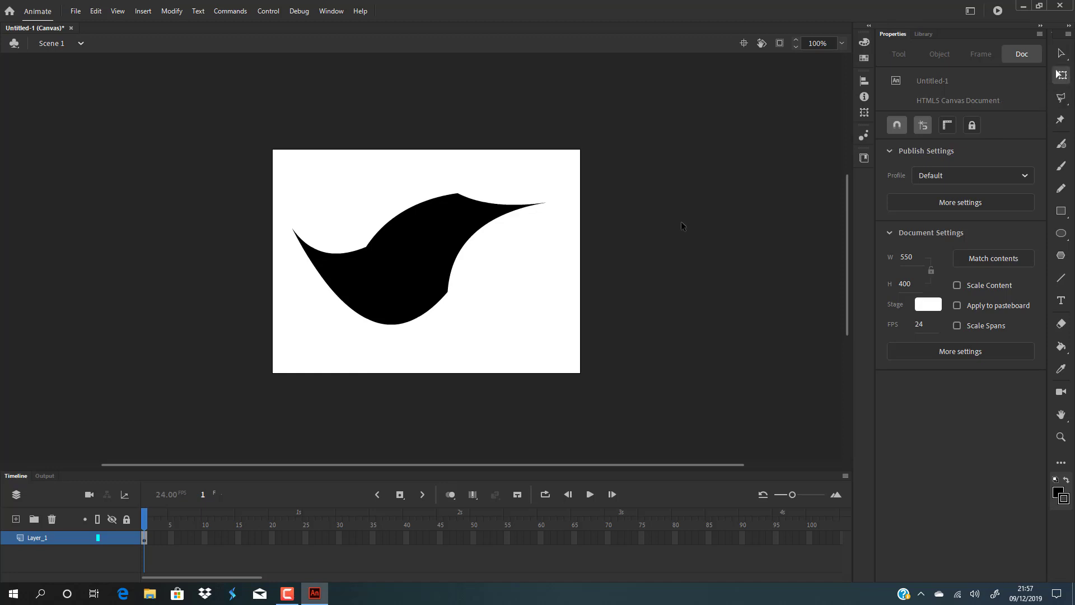
left_click(408, 253)
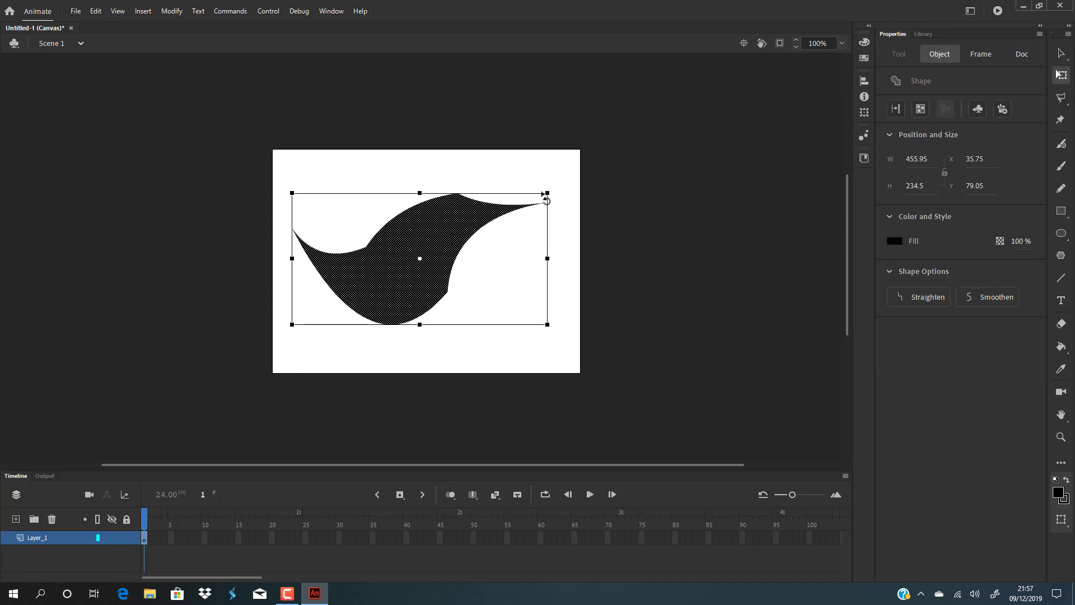
mouse_move(547, 191)
left_mouse_down()
mouse_move(504, 223)
mouse_move(558, 188)
mouse_move(544, 171)
mouse_move(539, 183)
left_mouse_up()
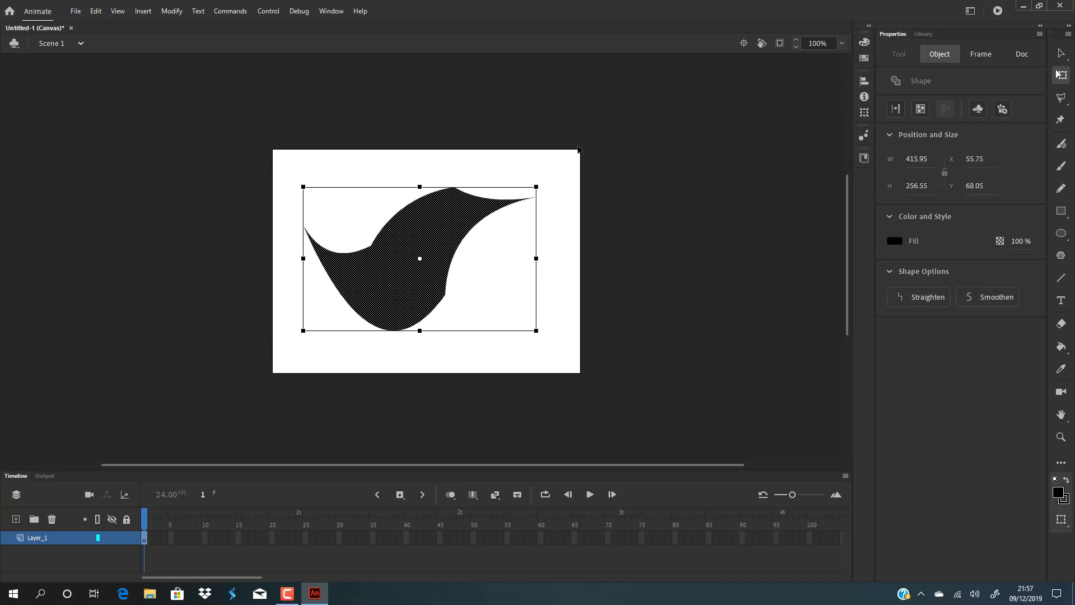
mouse_move(541, 189)
left_mouse_down()
mouse_move(542, 307)
mouse_move(497, 199)
mouse_move(530, 172)
left_mouse_up()
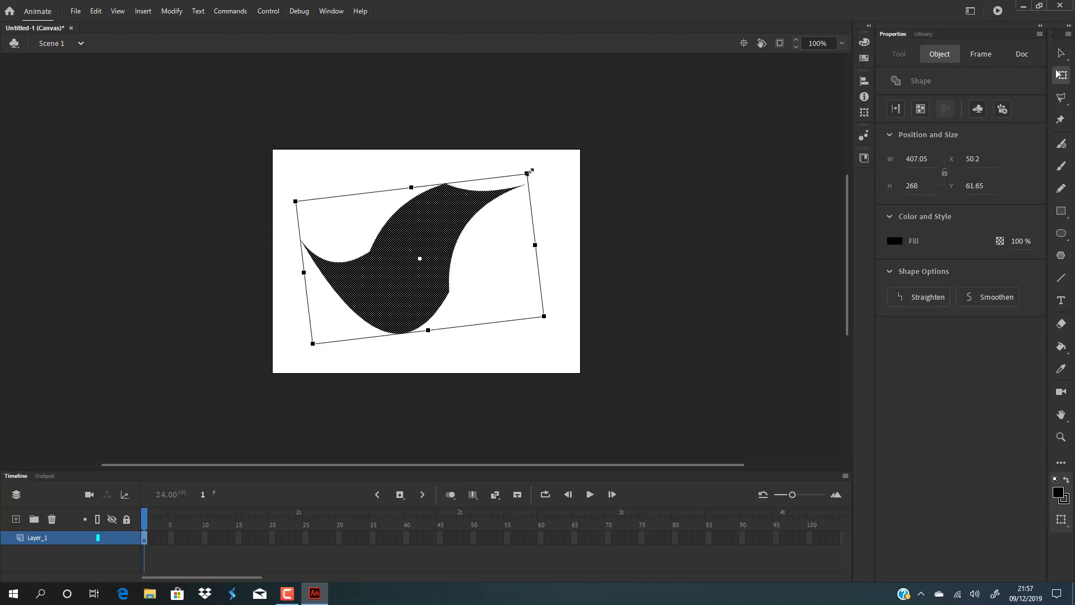
mouse_move(442, 185)
left_mouse_down()
mouse_move(489, 190)
mouse_move(399, 194)
mouse_move(448, 192)
left_mouse_up()
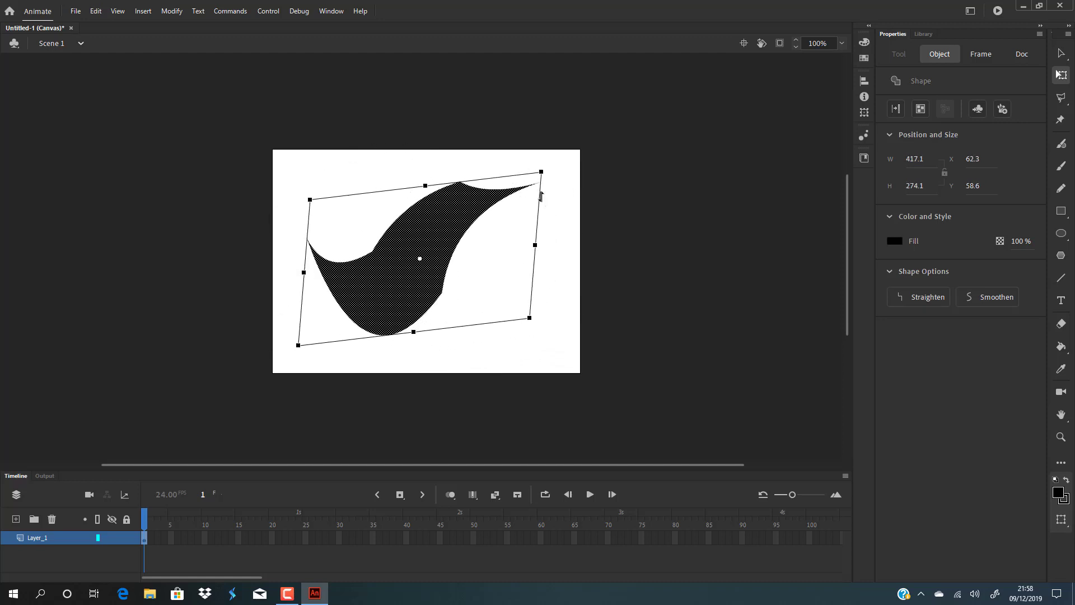
left_click_drag(542, 173, 515, 308)
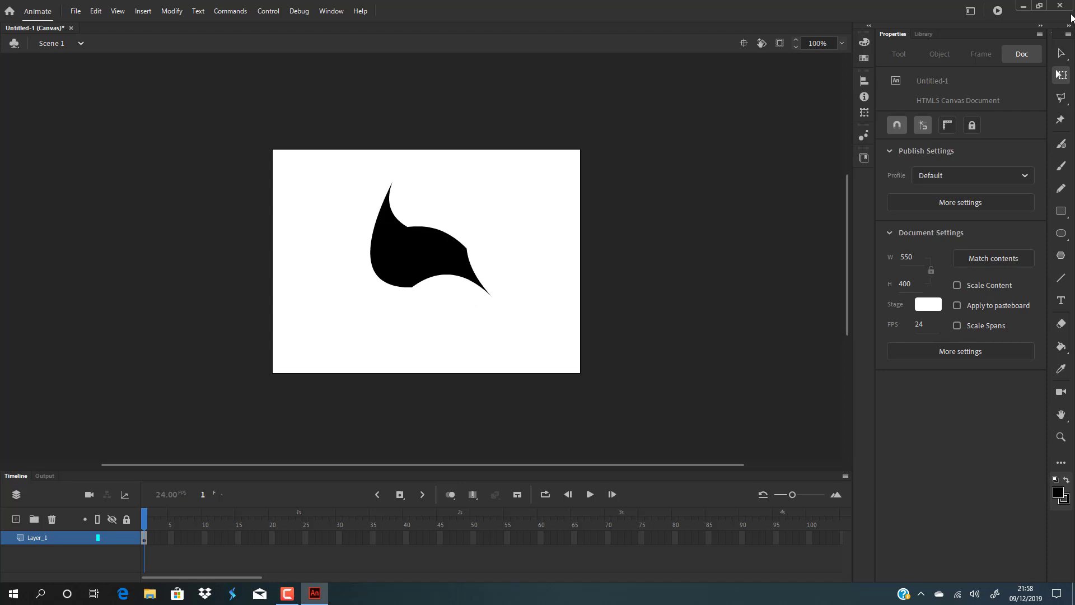
Change the black shape's fill to a bright blue swatch.
left_click(1061, 53)
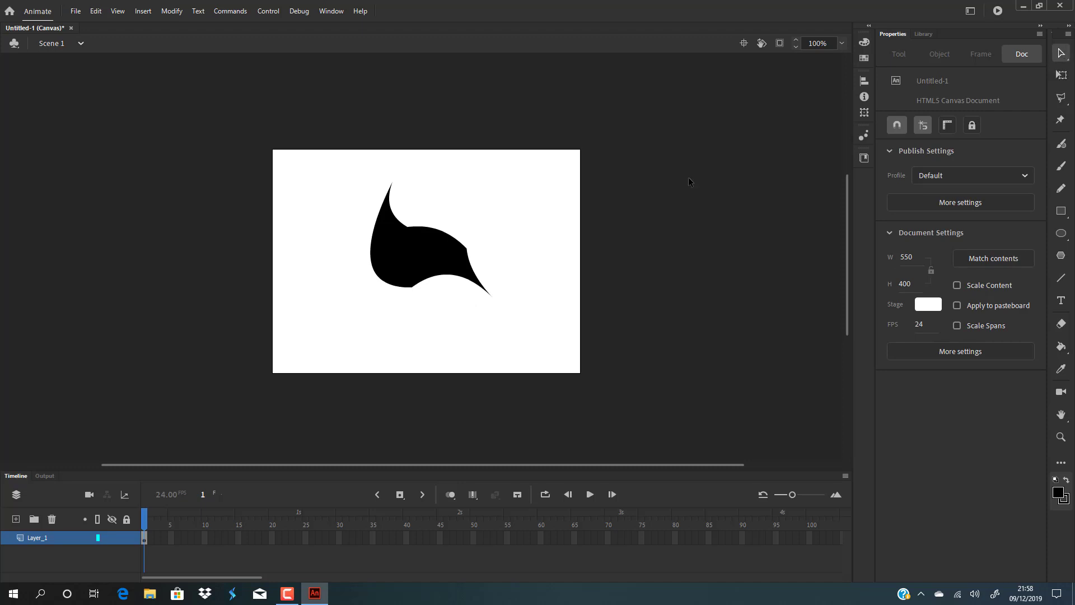
left_click(409, 253)
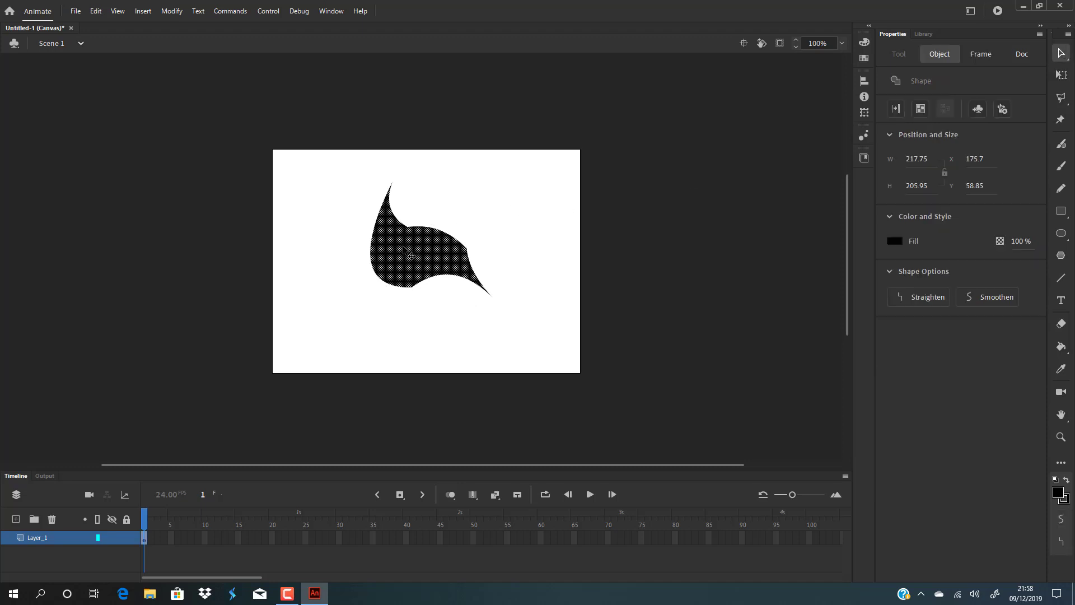
left_click(864, 43)
left_click(692, 55)
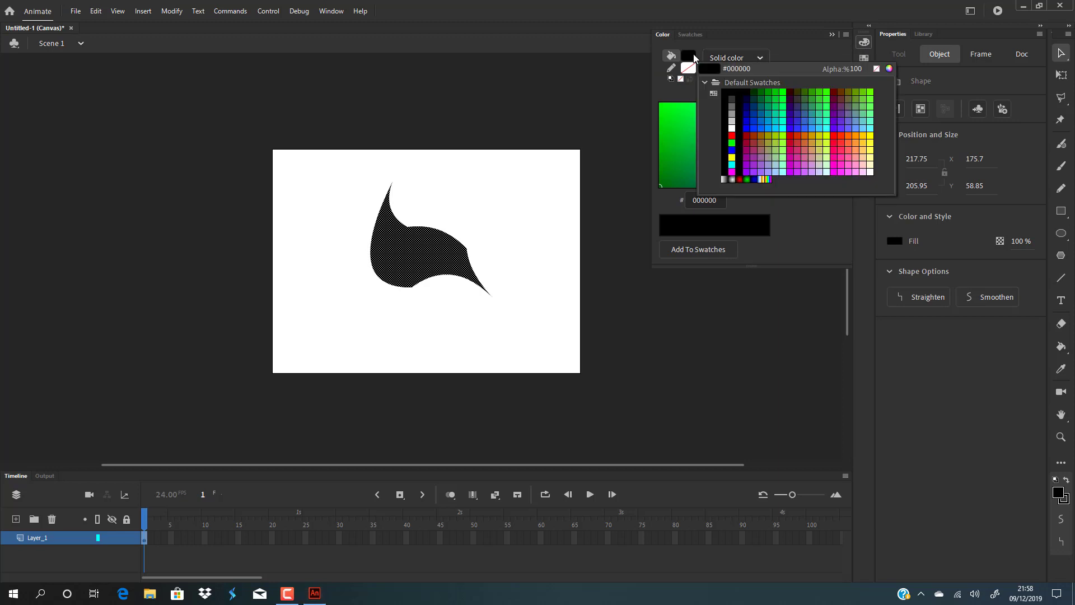
left_click(760, 128)
left_click(495, 259)
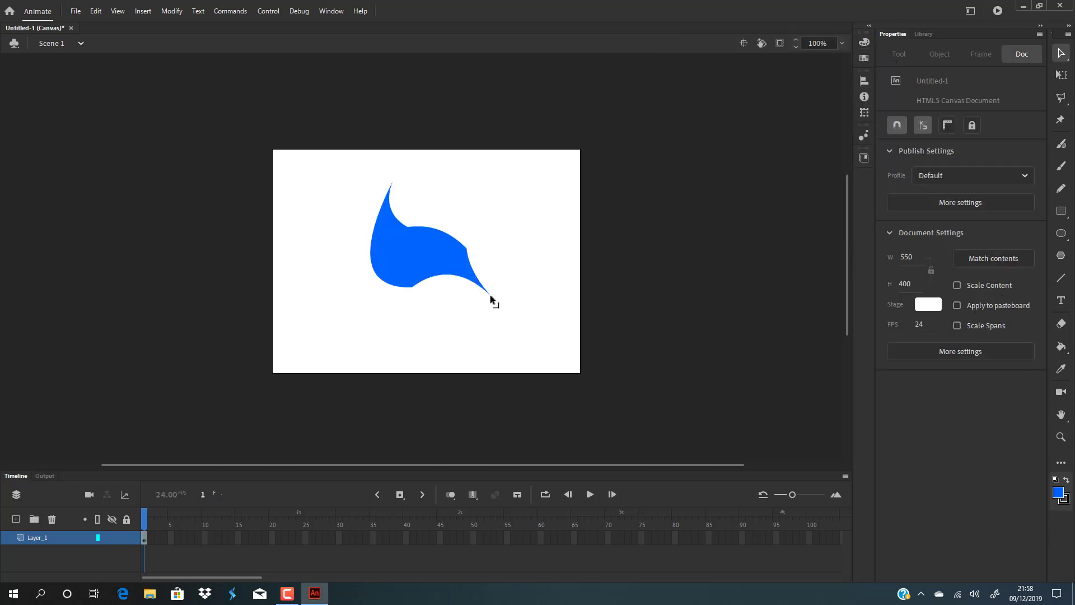
Extend the blue shape's lower-right tip outward and bend the adjoining lower edge further upward.
left_click_drag(490, 294, 519, 326)
left_click_drag(458, 285, 458, 271)
left_click(413, 250)
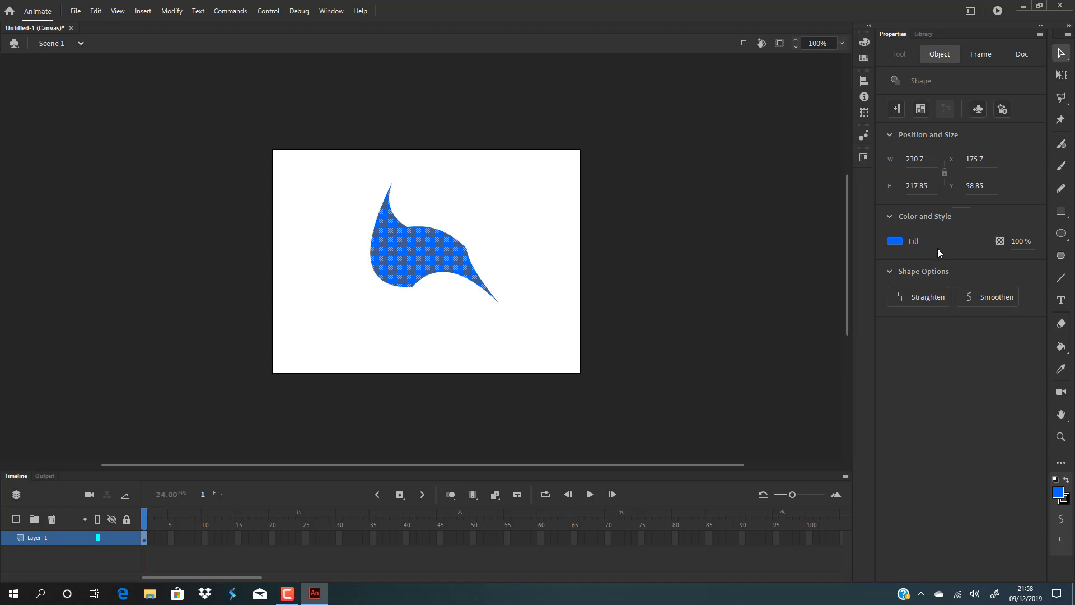
left_click(700, 232)
Try several fill swatches on the shape, ending with bright green #00FF00.
left_click(395, 259)
left_click(894, 242)
left_click(753, 303)
left_click(895, 242)
left_click(838, 305)
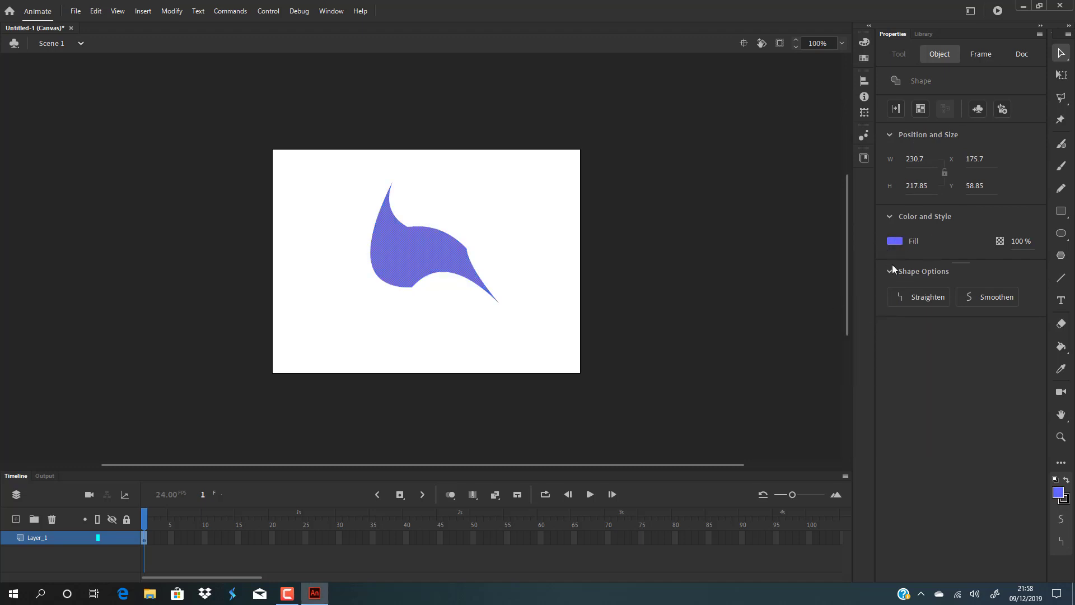
left_click(894, 242)
left_click(738, 330)
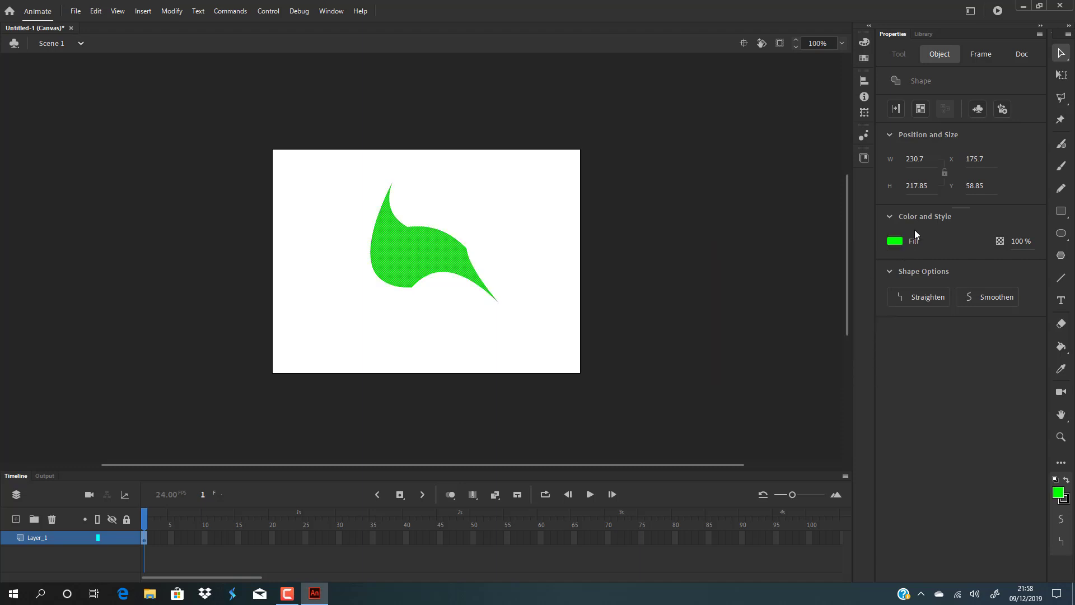
Set the shape's solid fill color to blue #3366CC.
left_click(864, 43)
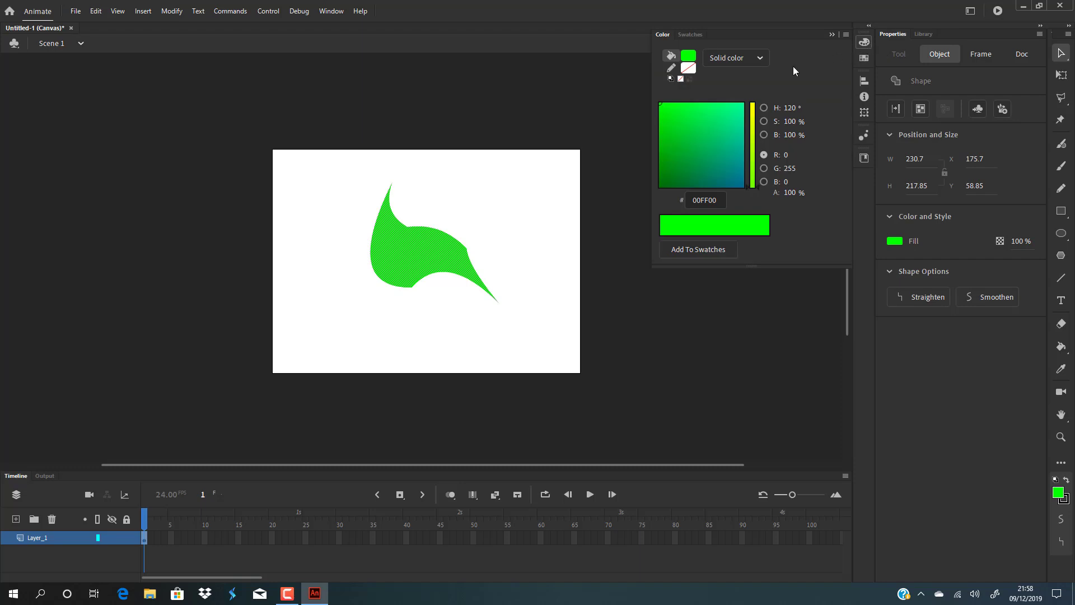
left_click(694, 56)
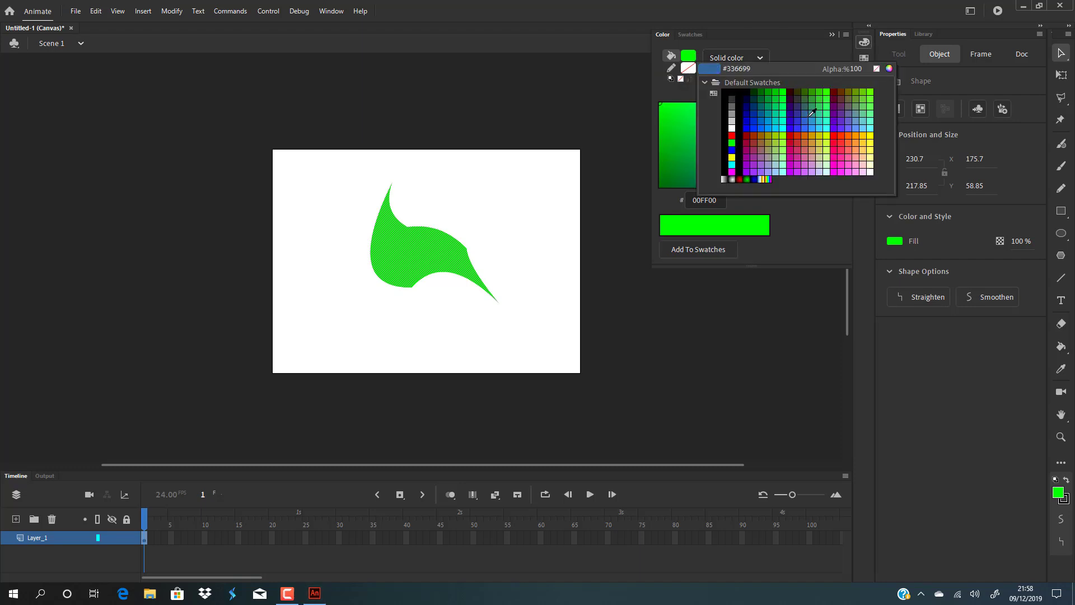
left_click(805, 120)
Change the shape's fill to a linear gradient, shift its black stop inward and add two intermediate color stops.
left_click(765, 58)
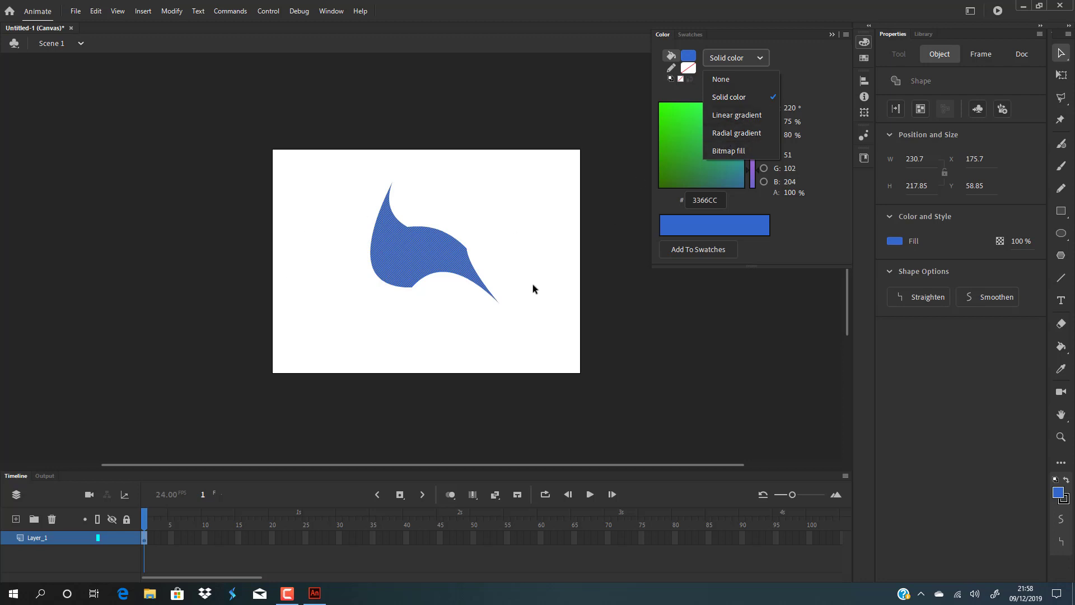
left_click(733, 117)
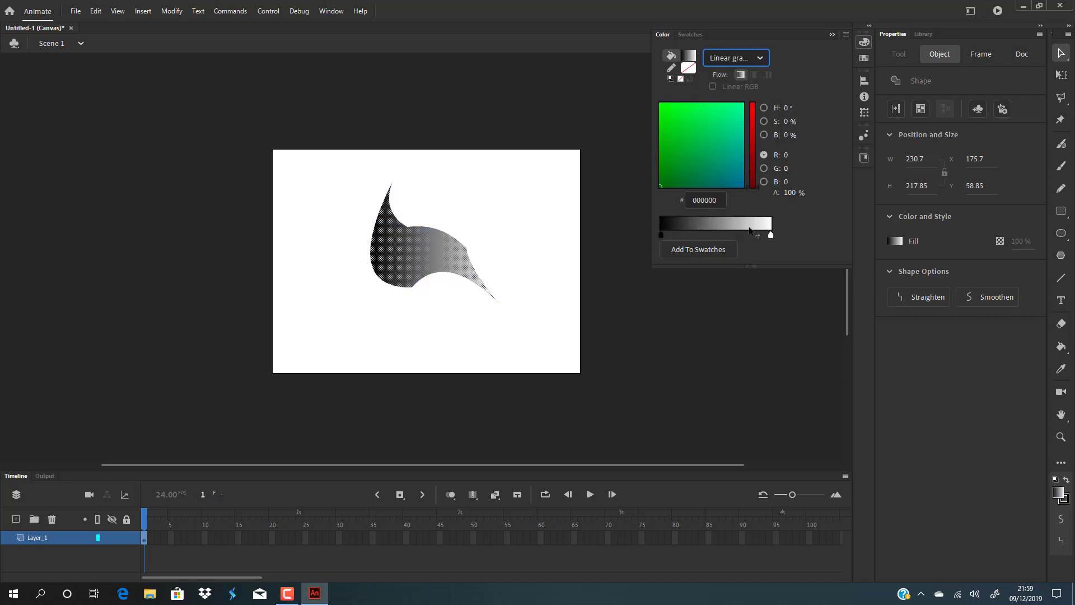
left_click_drag(661, 235, 679, 236)
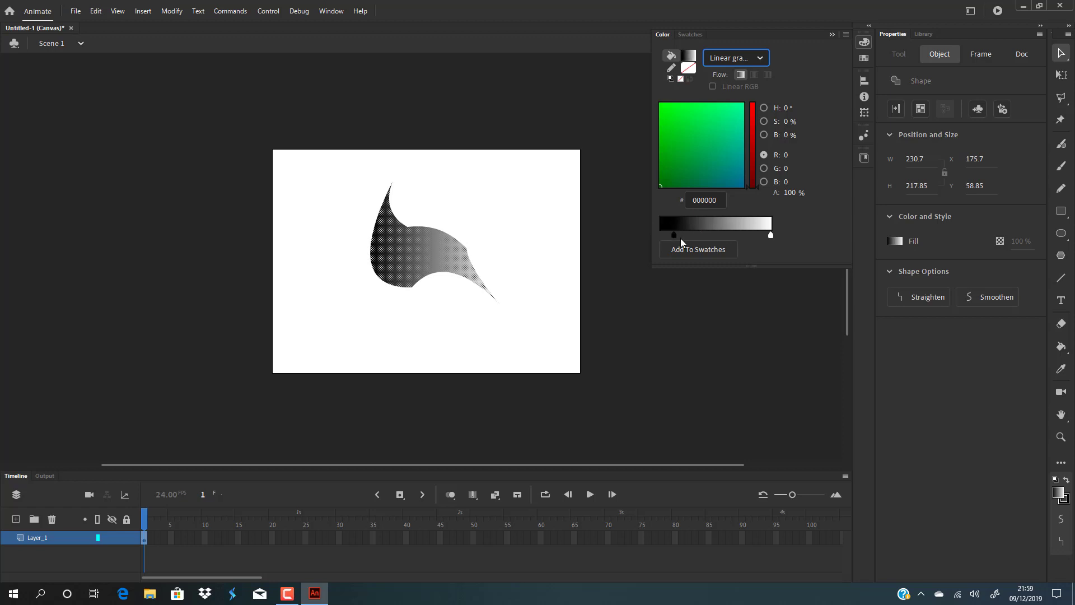
left_click(711, 235)
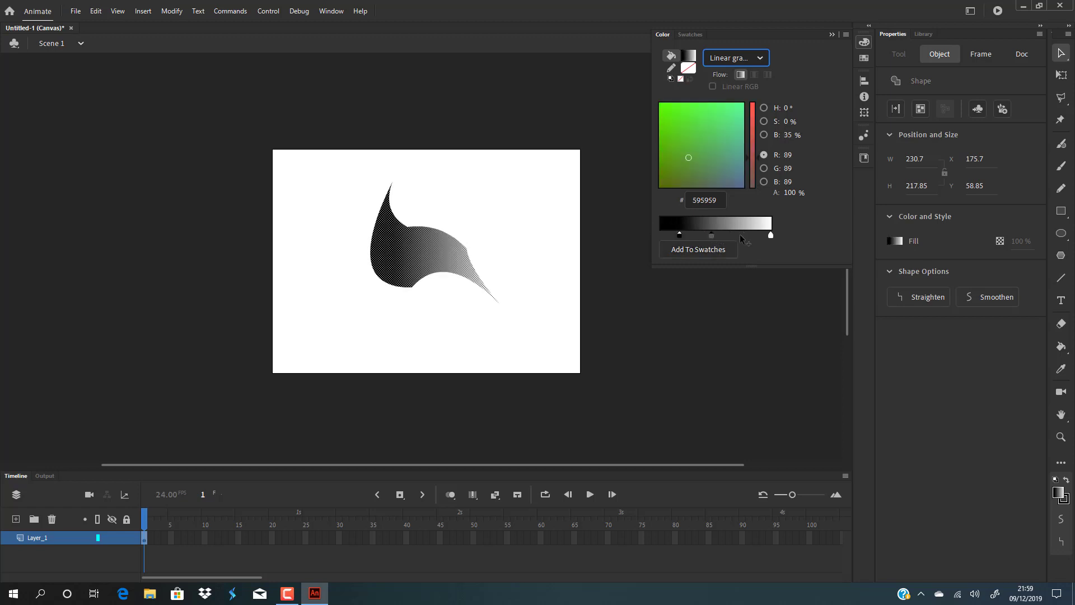
left_click(732, 234)
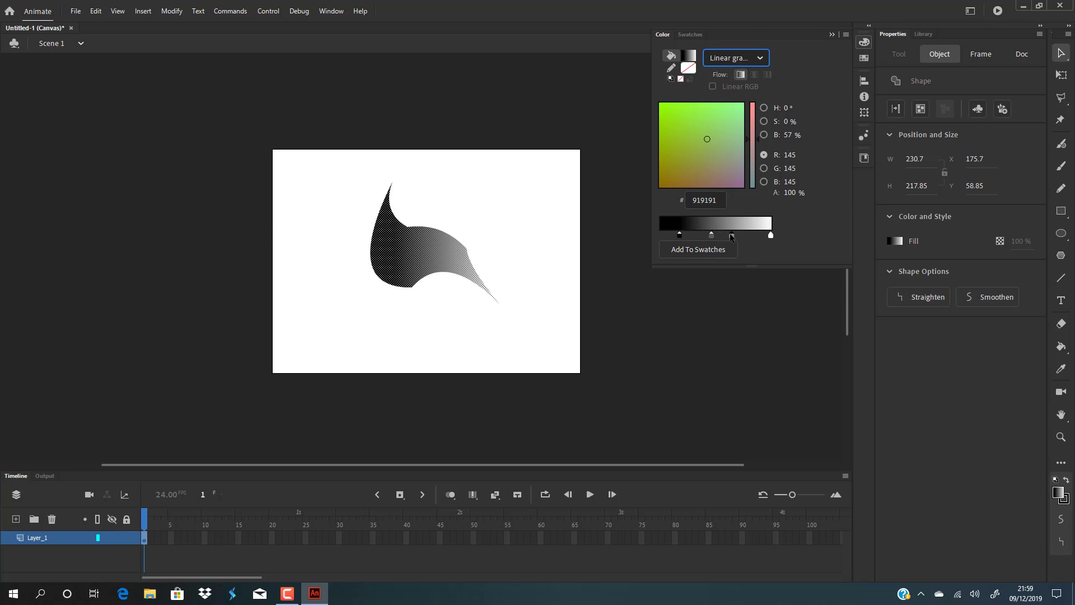
Color the gradient's third stop purple #9126DB, the second teal and the first blue #0037DD, and set the white end stop's alpha to 0%.
left_click(731, 176)
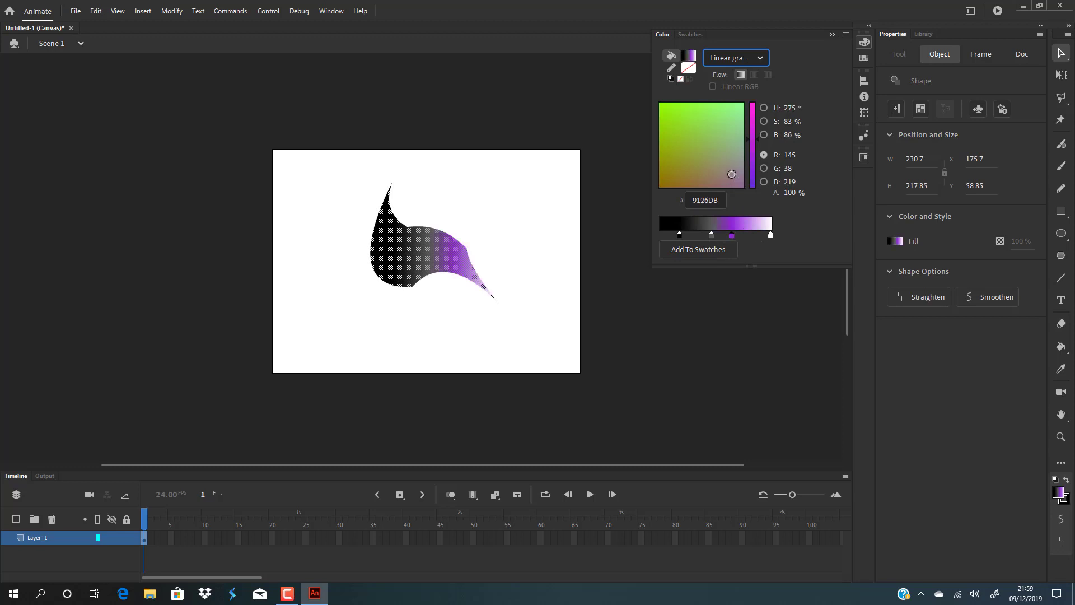
left_click(711, 236)
left_click(712, 138)
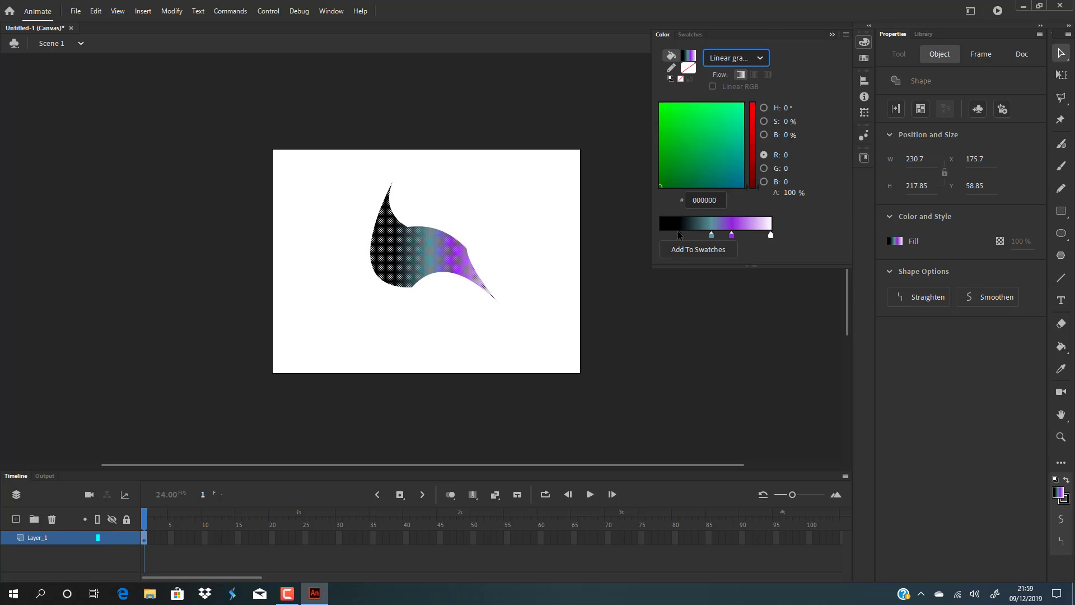
left_click(732, 168)
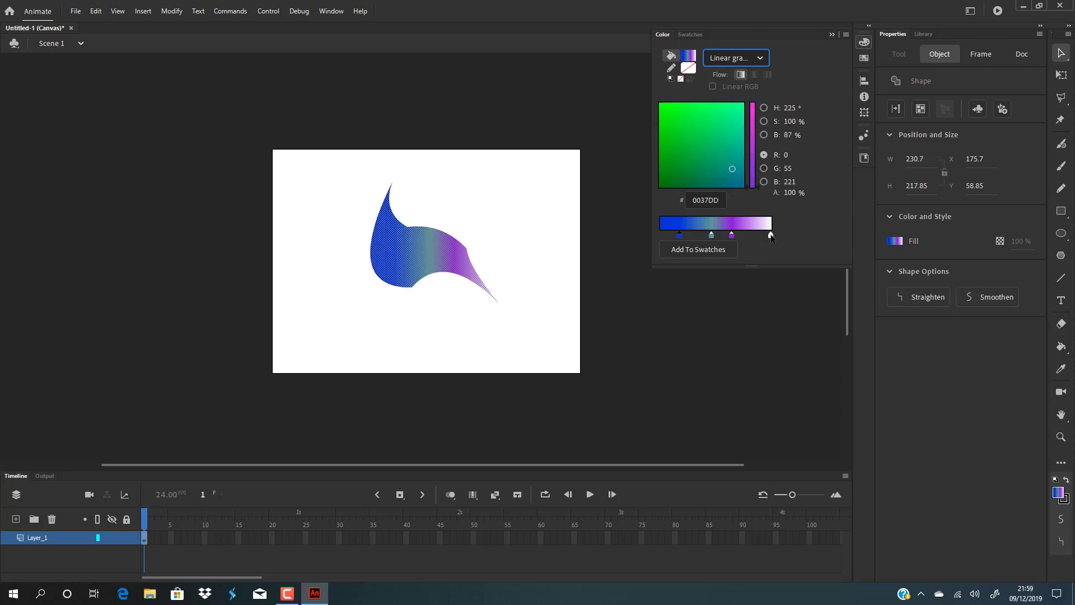
left_click(770, 236)
left_click_drag(790, 196, 686, 198)
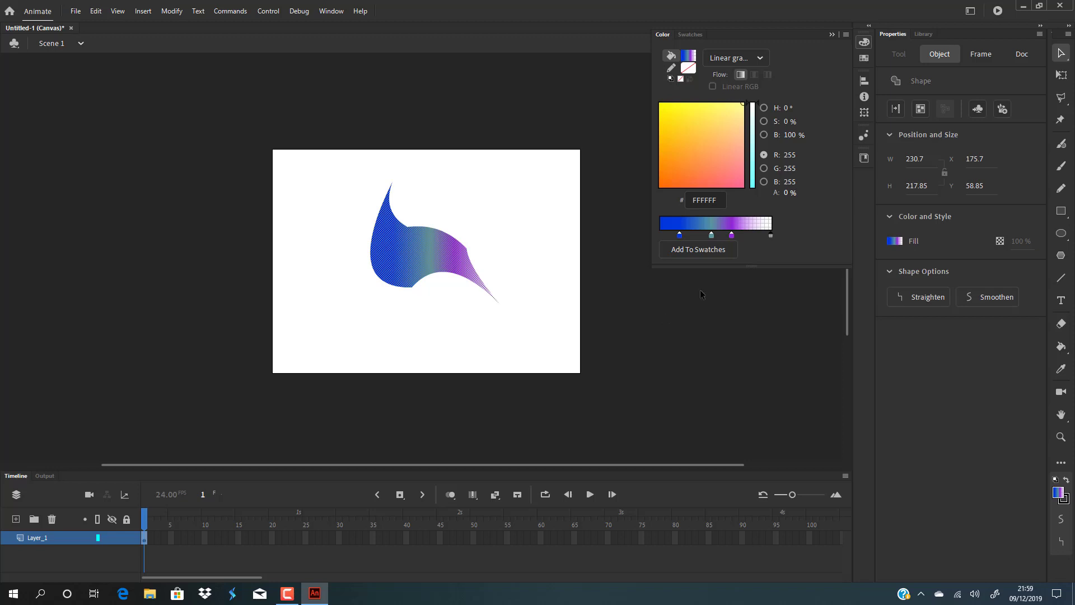
Remove the purple color stop from the shape's linear gradient.
left_click(731, 236)
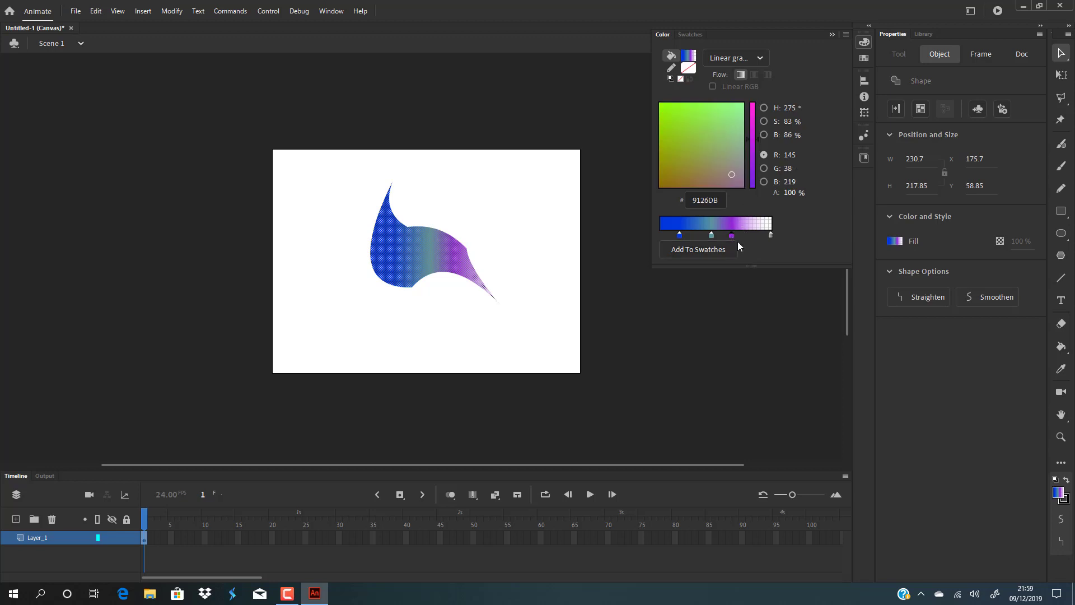
left_click_drag(729, 303, 727, 297)
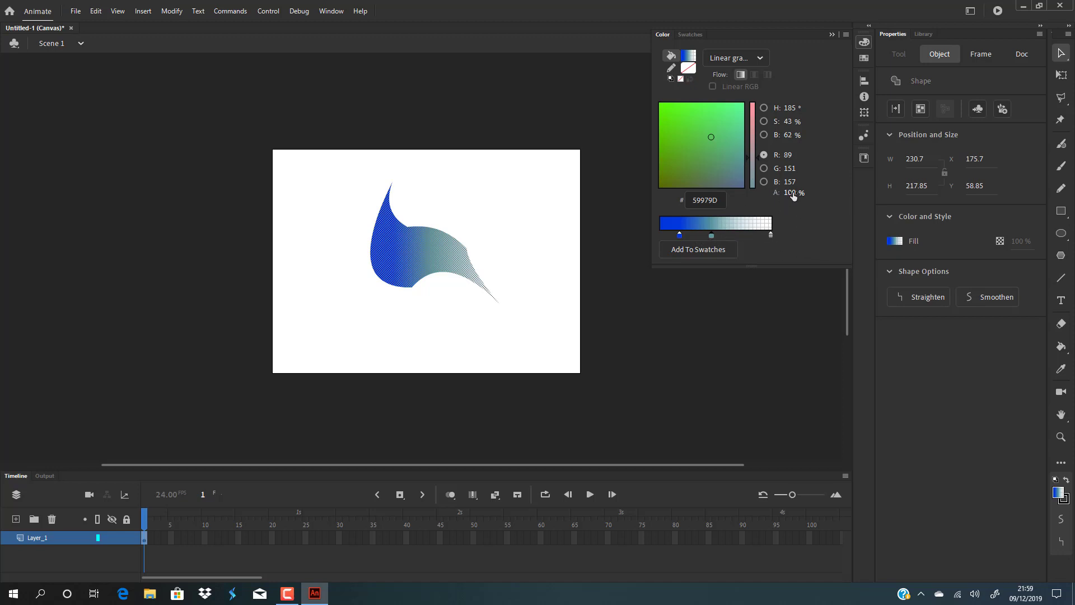
left_click(785, 333)
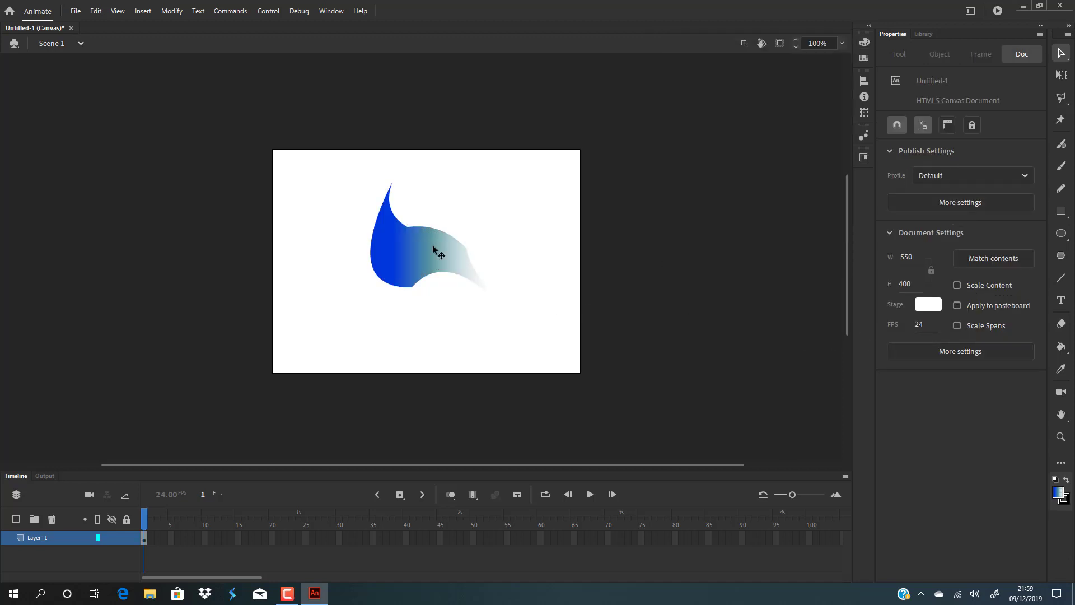
Try setting the shape's fill to no color, and undo the change.
left_click(415, 244)
left_click(901, 244)
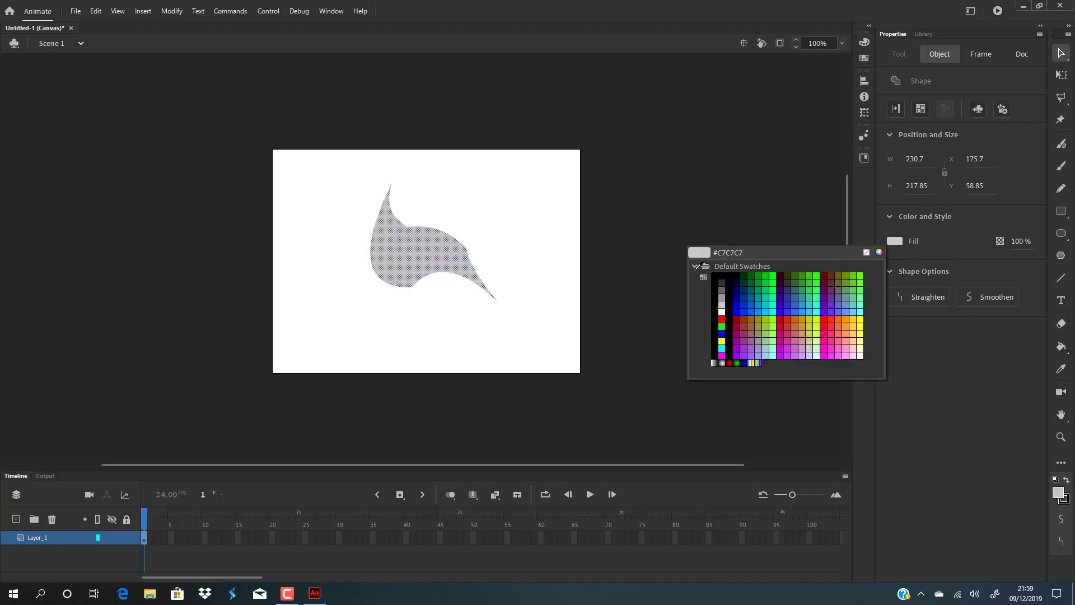
left_click(866, 253)
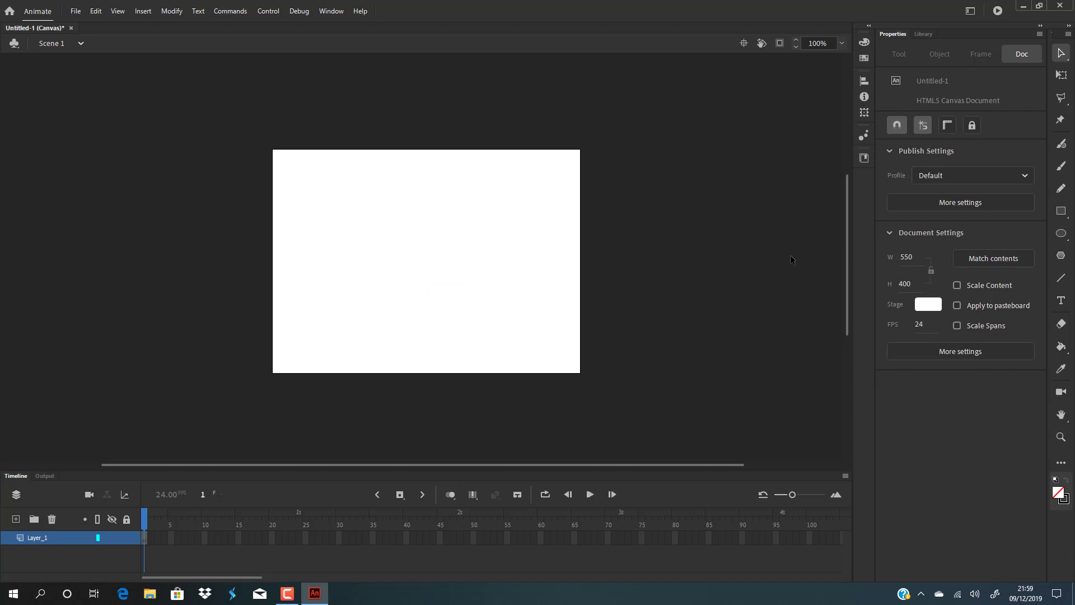
key("ctrl+z")
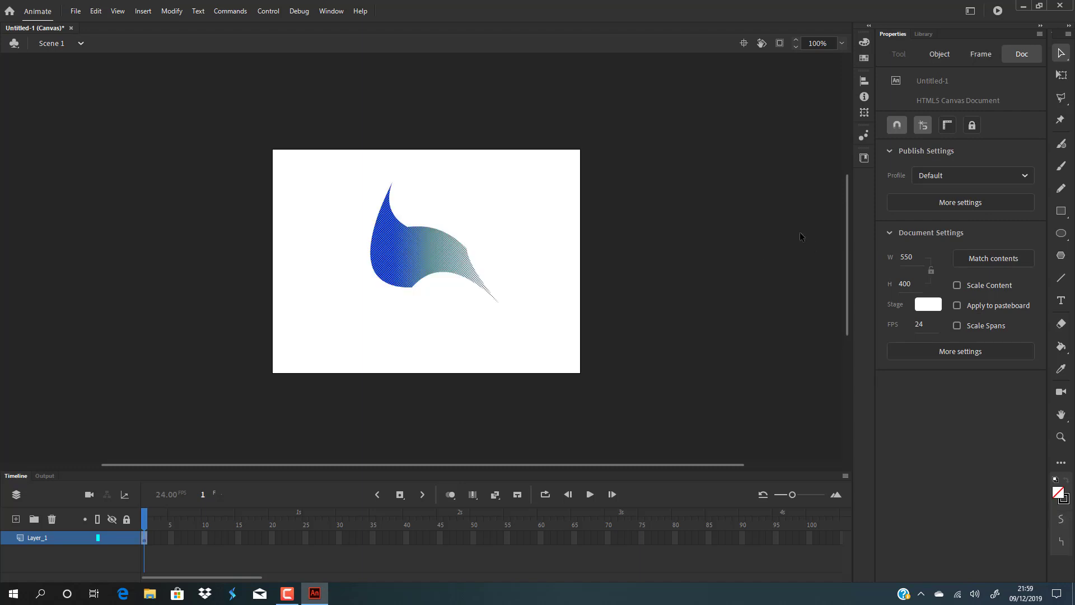
left_click(758, 203)
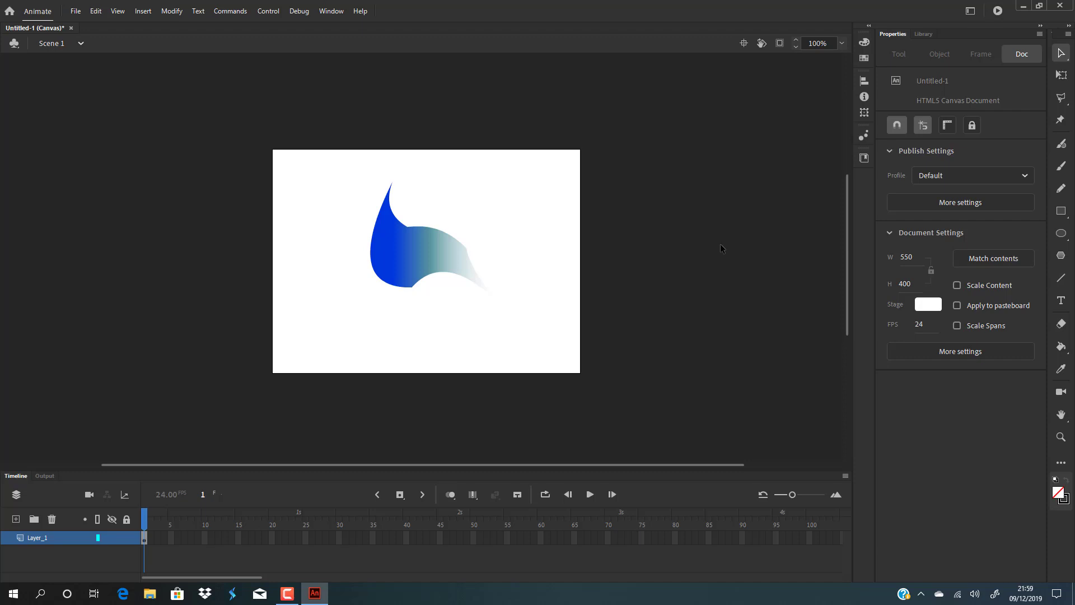
Change the shape's fill type from linear to radial gradient.
left_click(399, 258)
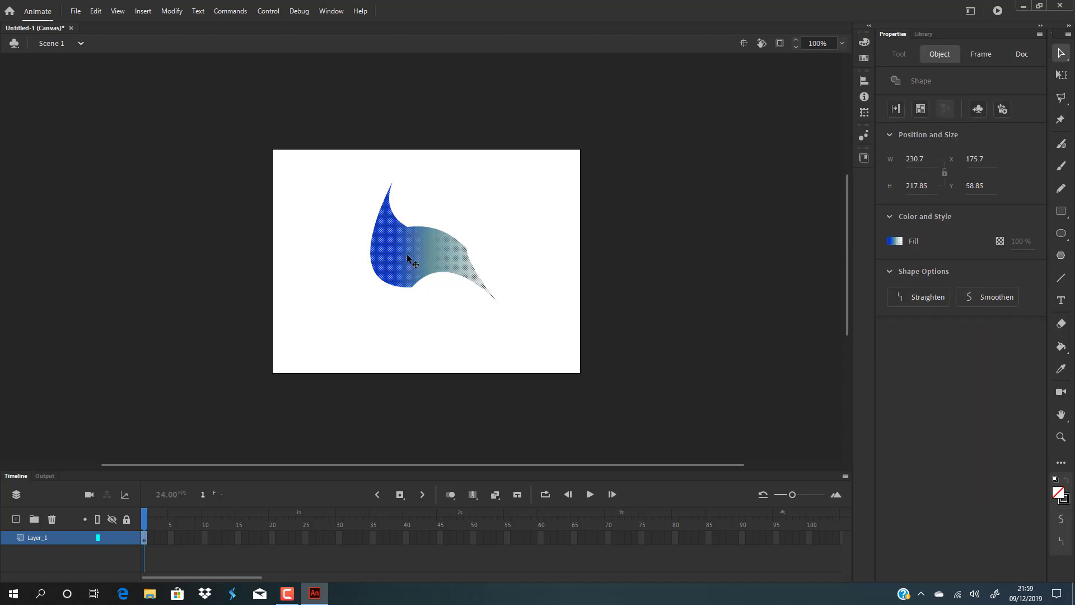
left_click(864, 44)
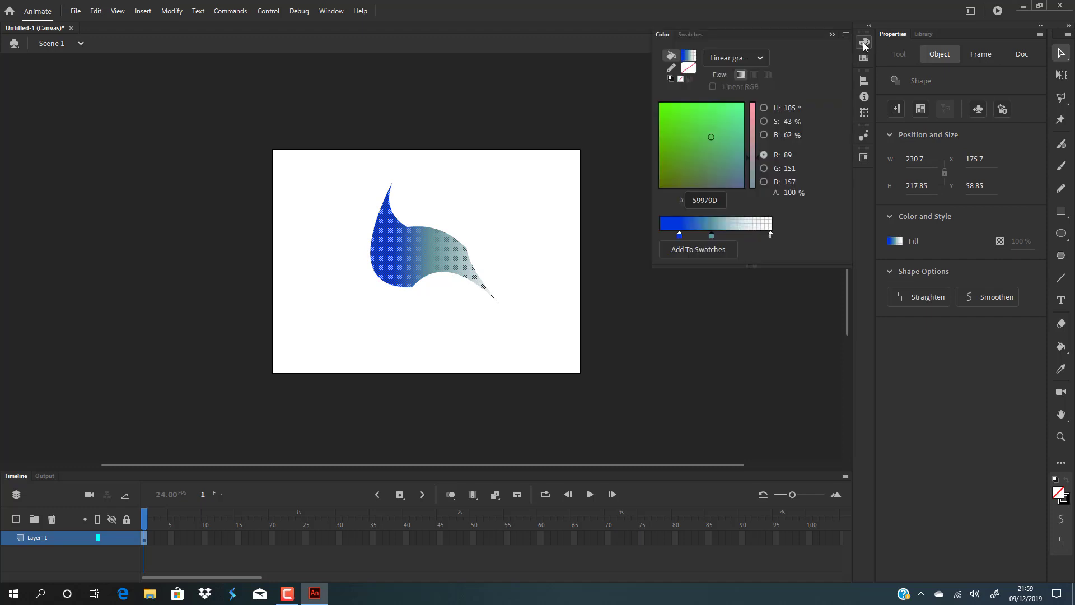
left_click(756, 58)
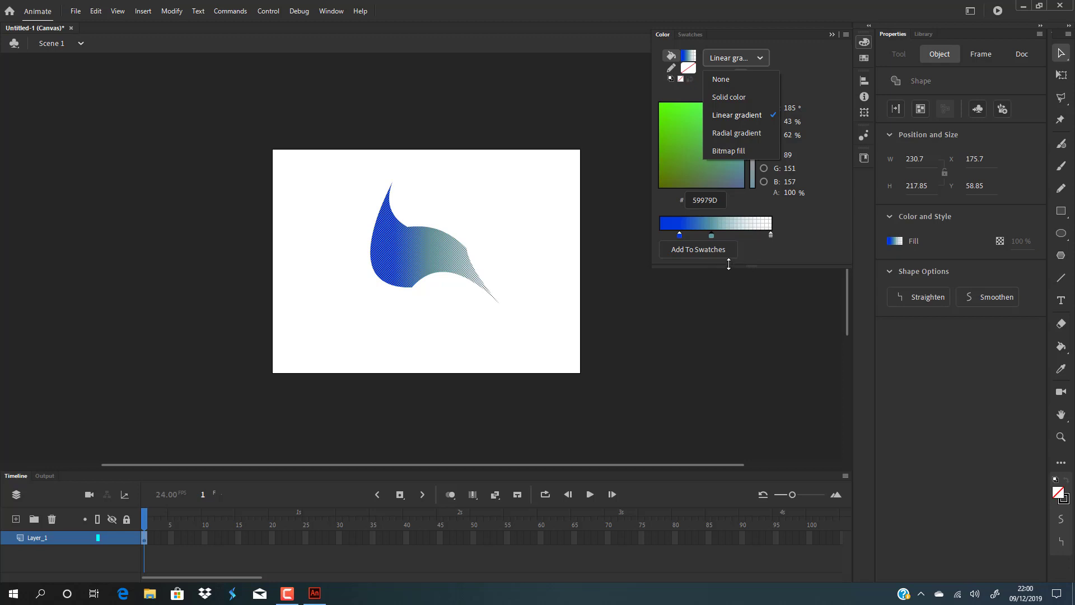
left_click(745, 135)
left_click(446, 321)
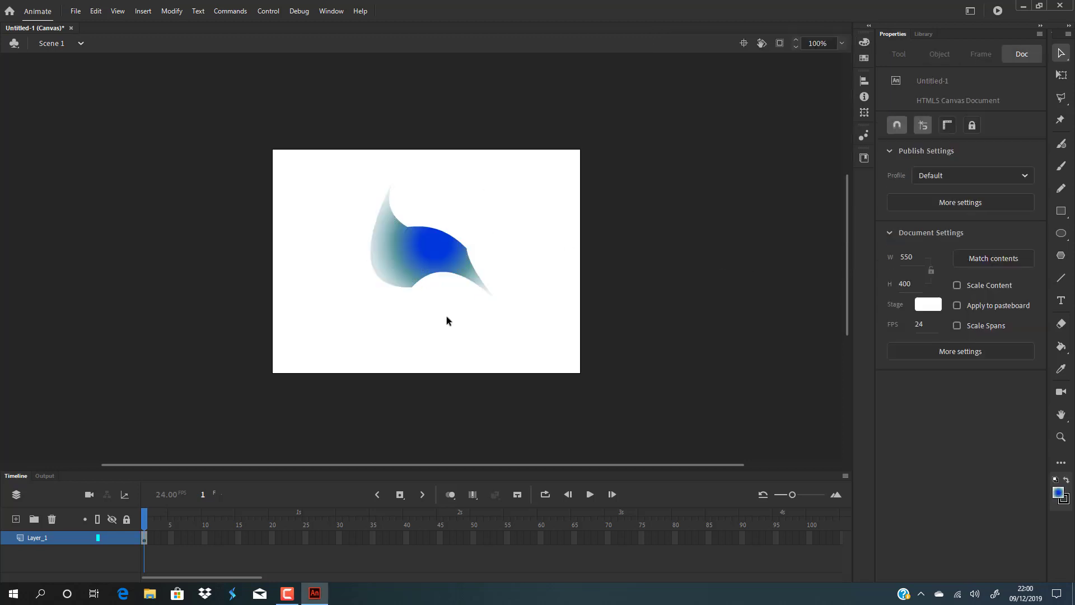
Adjust the shape's radial gradient with the Gradient Transform tool, spreading its colors farther outward.
left_click(442, 260)
left_click(447, 302)
key("f")
left_click(428, 255)
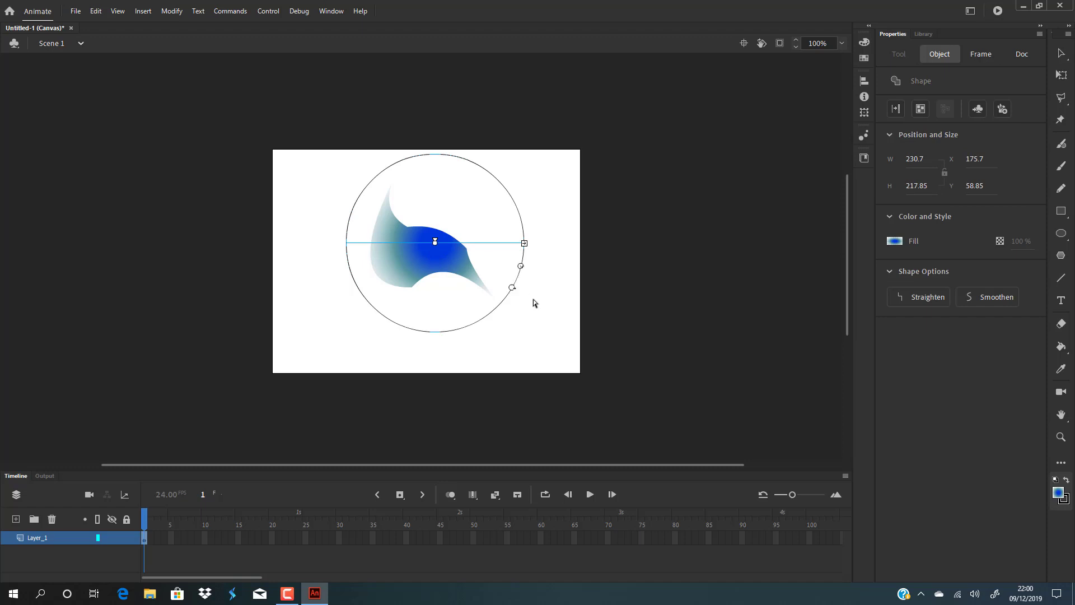
key("v")
left_click(418, 257)
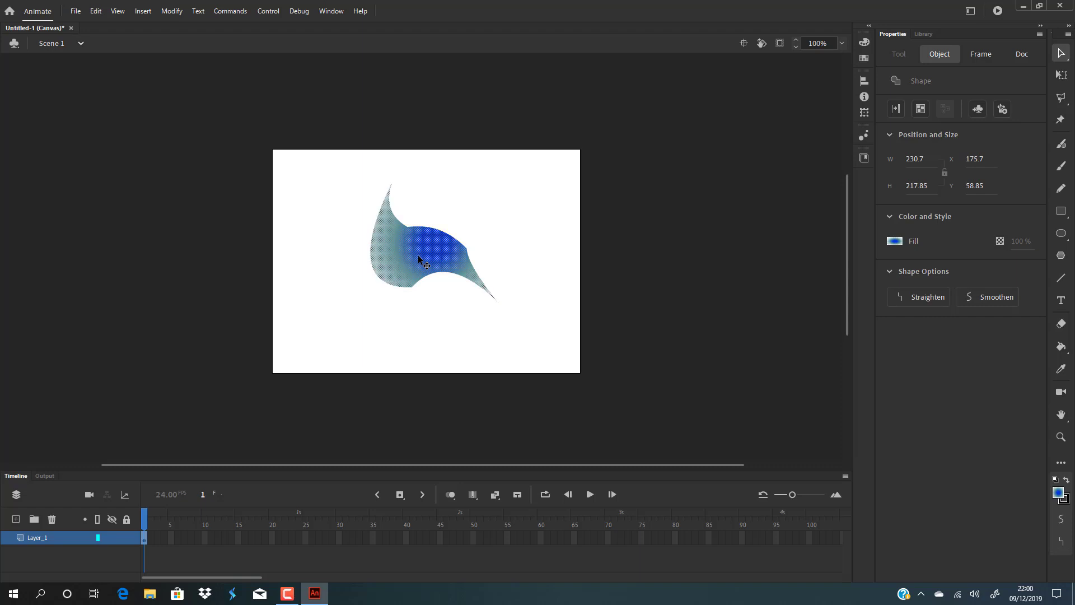
key("f")
left_click_drag(525, 243, 425, 163)
left_click(562, 243)
left_click(433, 235)
left_click(1060, 53)
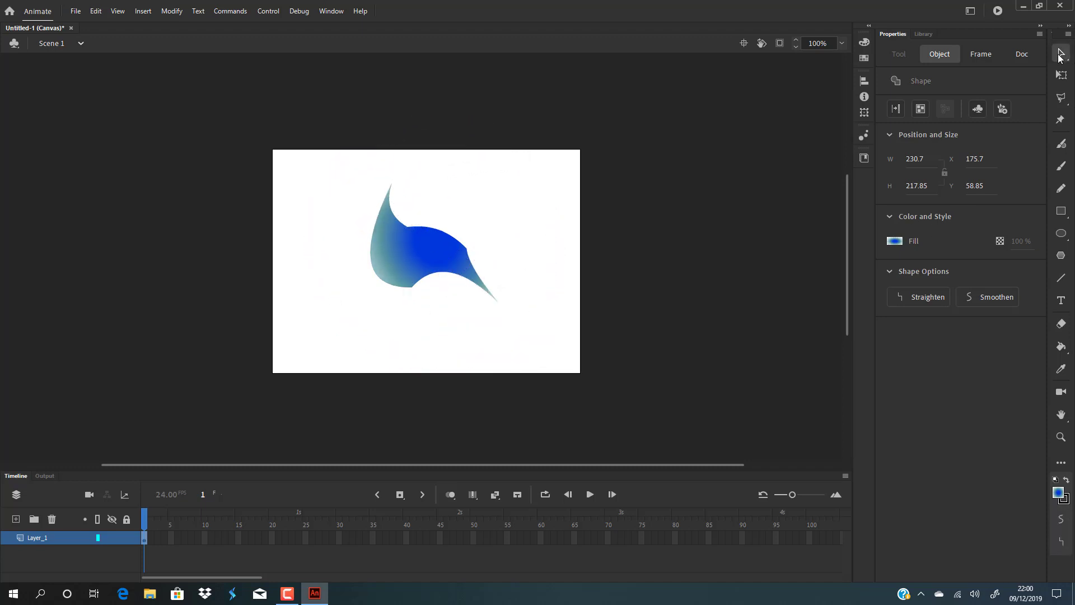
Bend the shape's upper-right, lower inner and lower-left edges into new curves with the Selection tool.
left_click(412, 188)
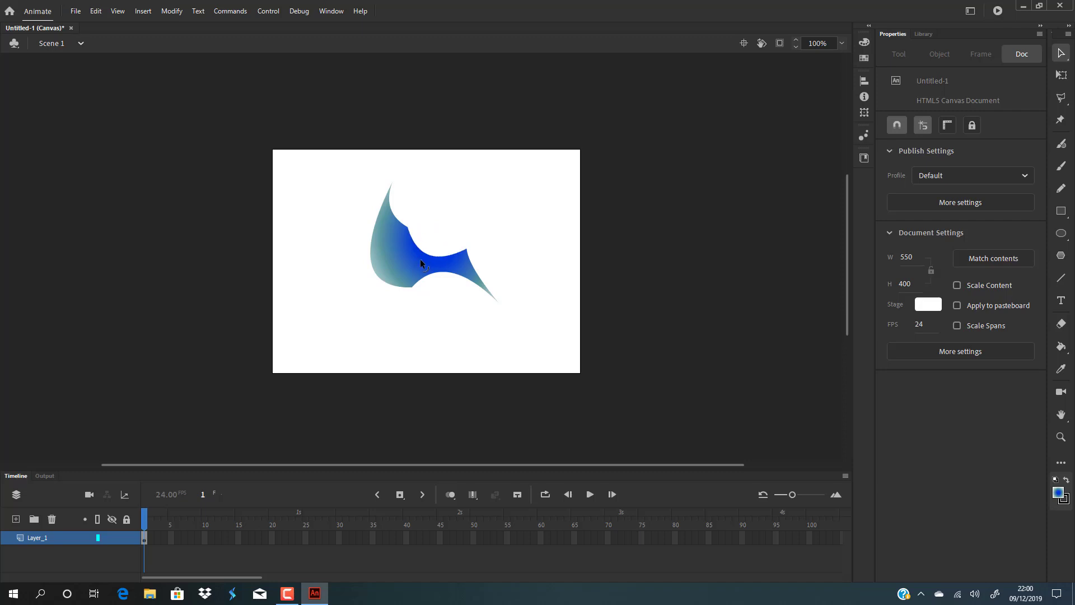
left_click_drag(421, 247, 447, 204)
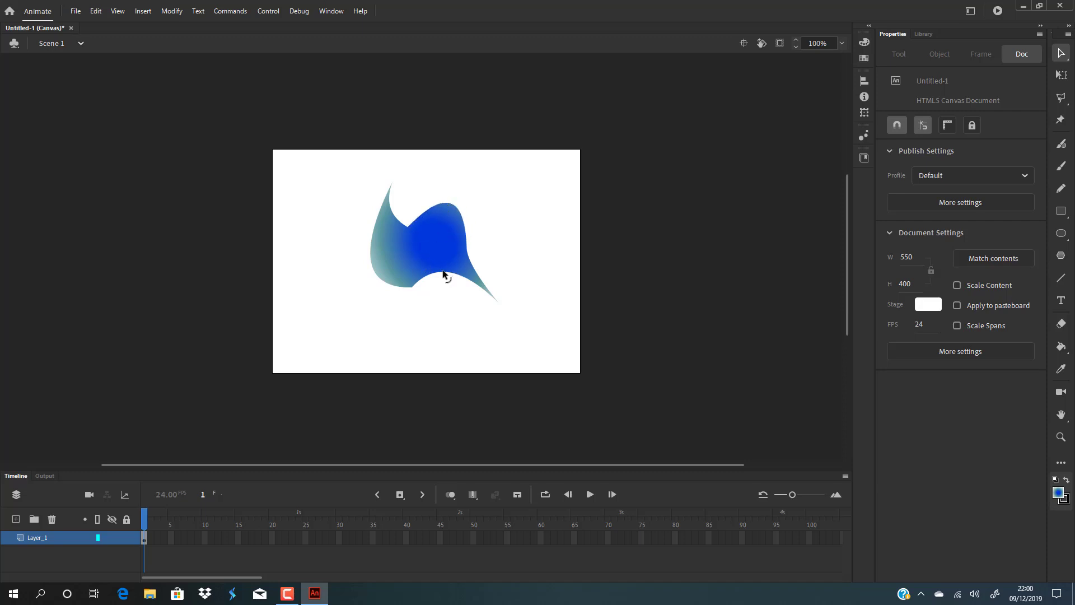
left_click_drag(443, 274, 417, 252)
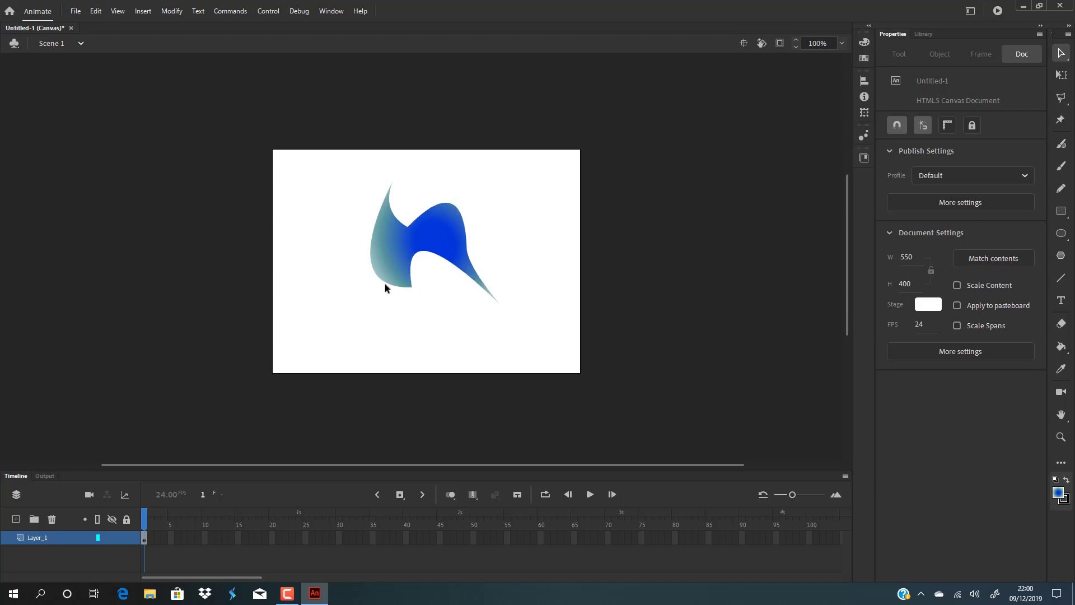
left_click_drag(384, 283, 372, 257)
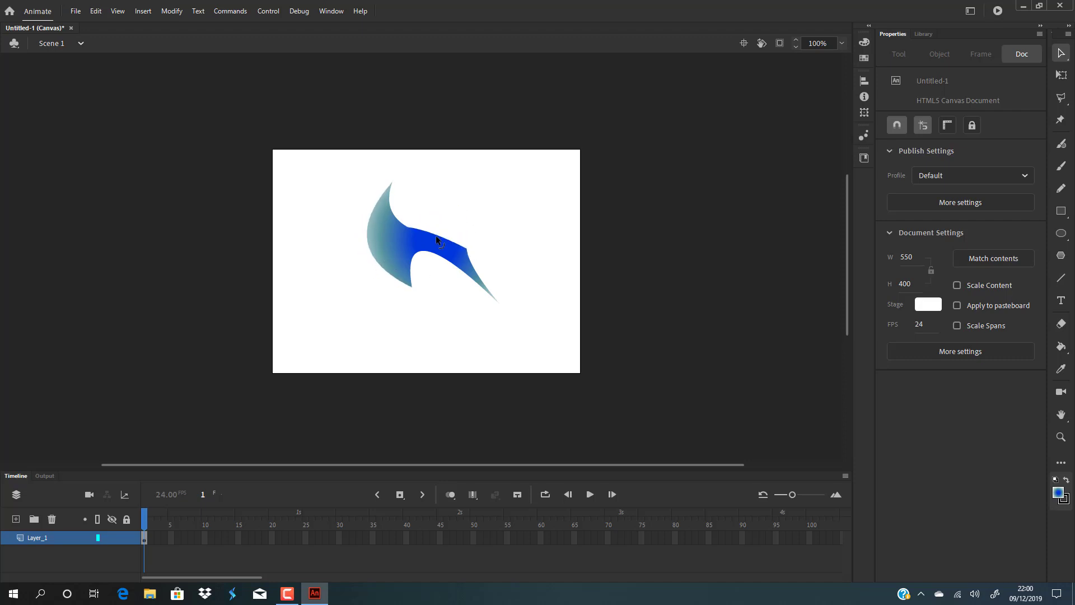
Pull the shape's upper-right and lower-left corners outward and bend its top edge inward to narrow the middle.
left_click_drag(469, 247, 482, 196)
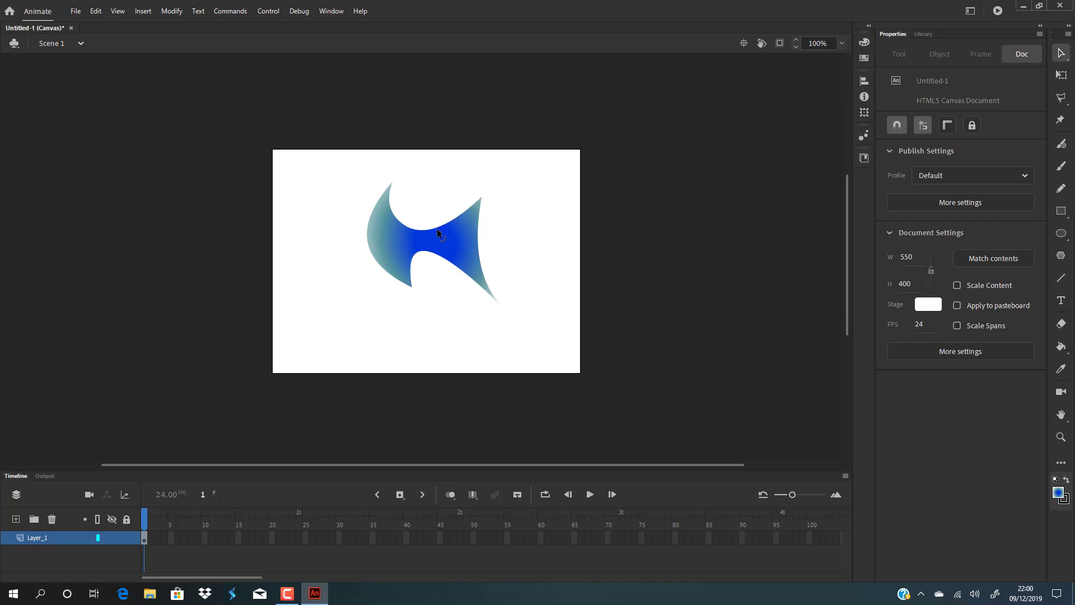
left_click_drag(436, 228, 411, 237)
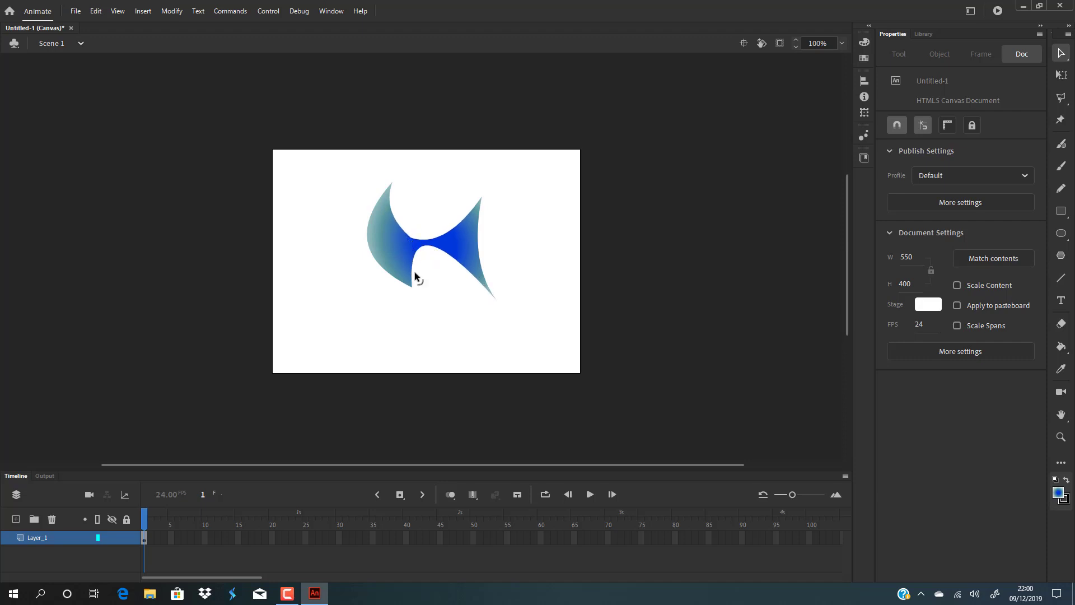
left_click_drag(410, 288, 387, 299)
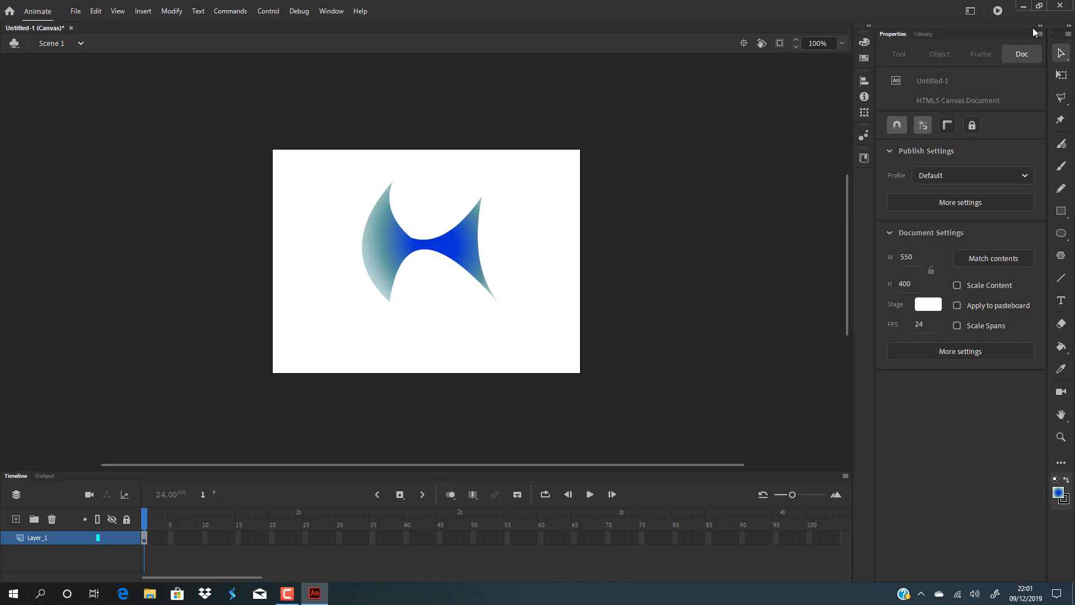
Delete the shape and add a static text reading "copy = ctrl c" near the stage's upper-left corner.
left_click_drag(268, 148, 605, 384)
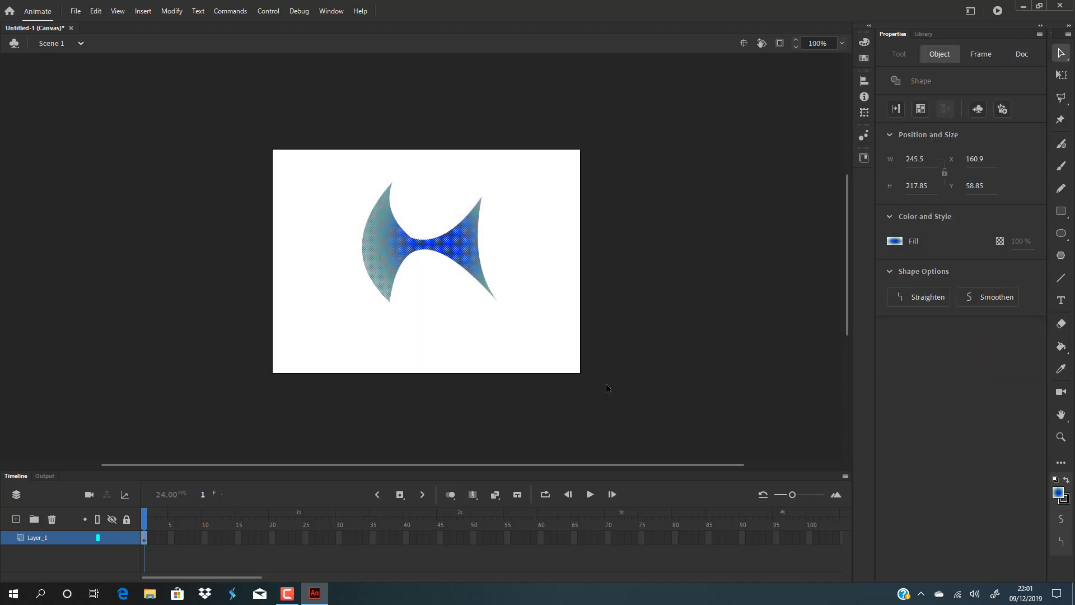
key("Delete")
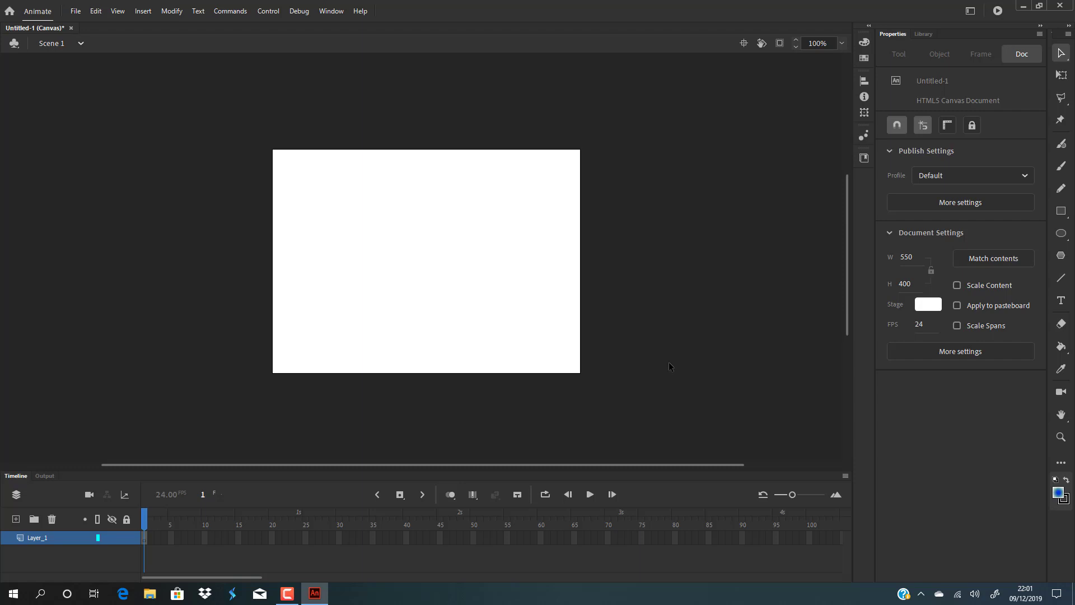
left_click(1061, 300)
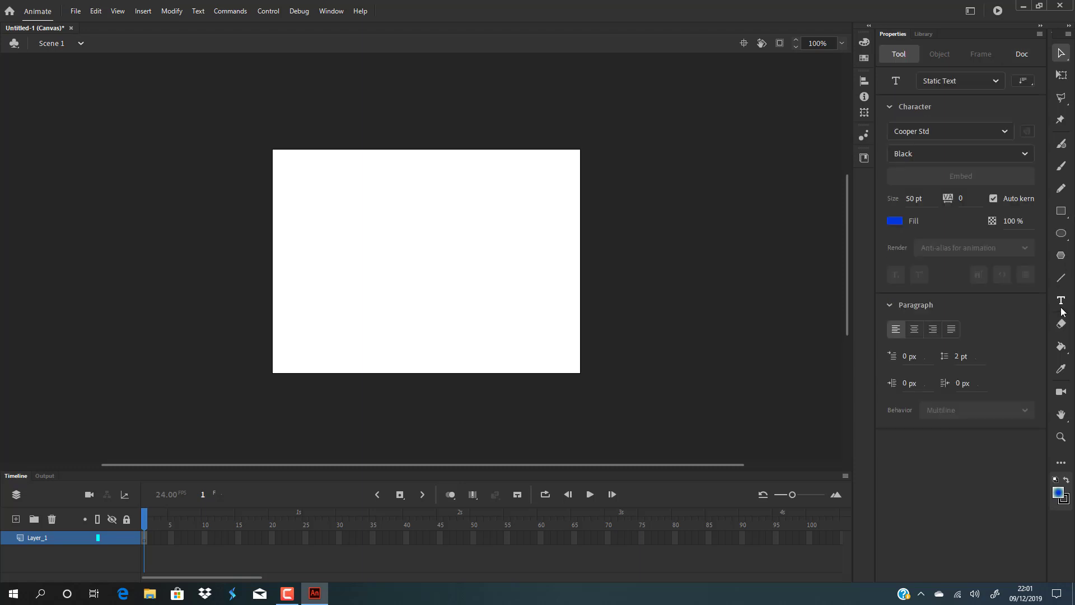
left_click(289, 171)
type("copy")
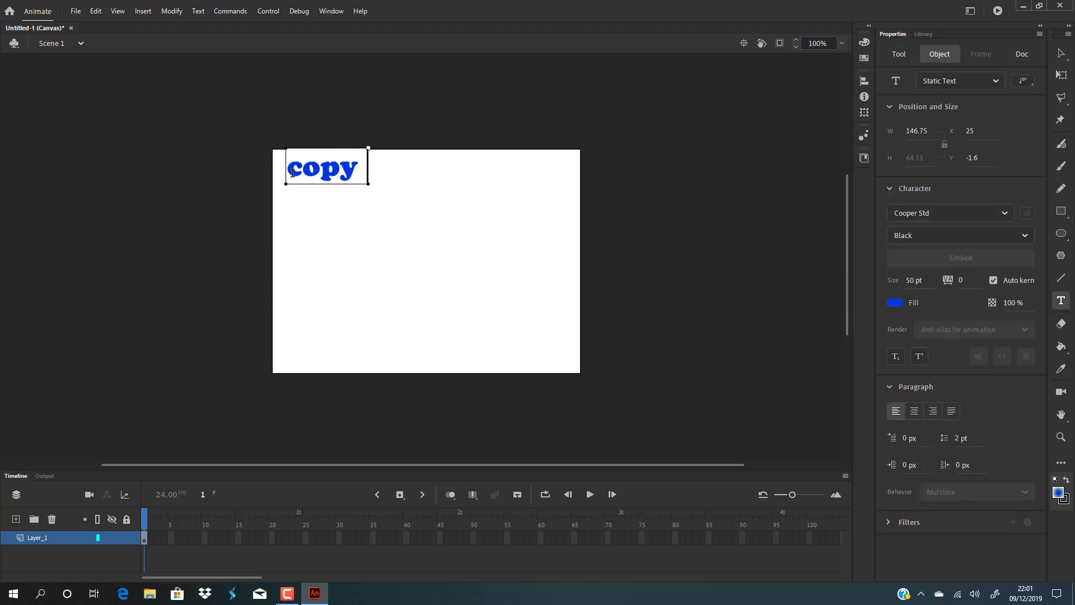
type(" = cntrl")
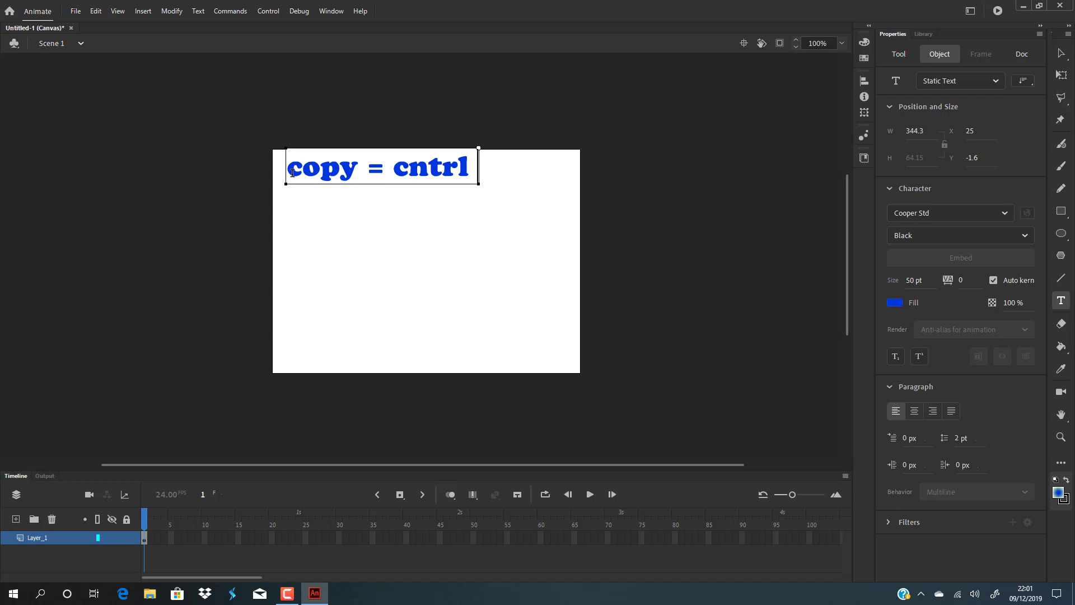
key("BackSpace")
key("BackSpace")
key("BackSpace")
key("BackSpace")
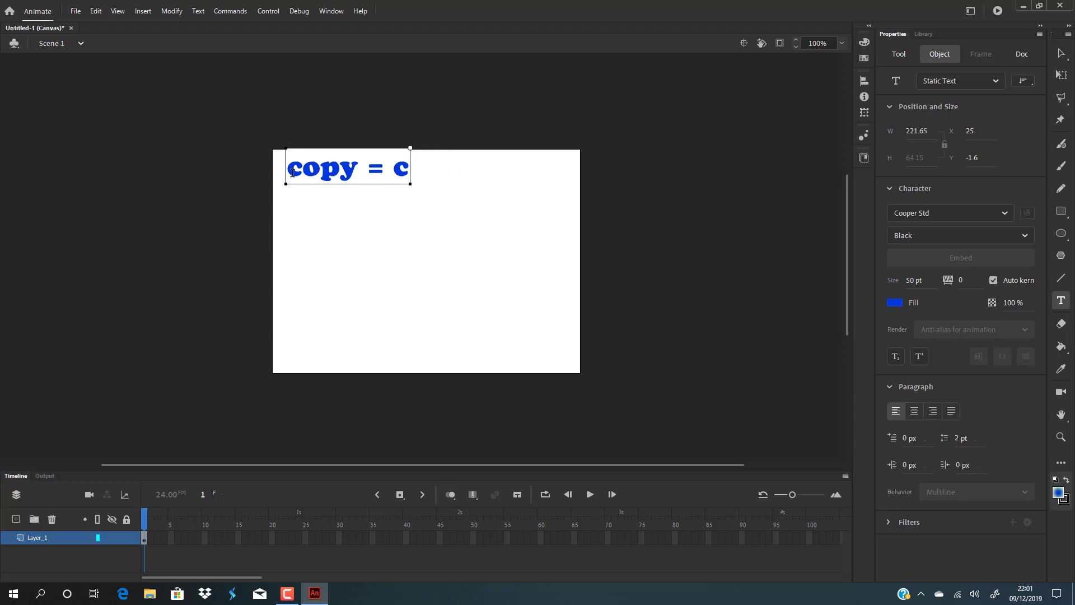
type("trl c")
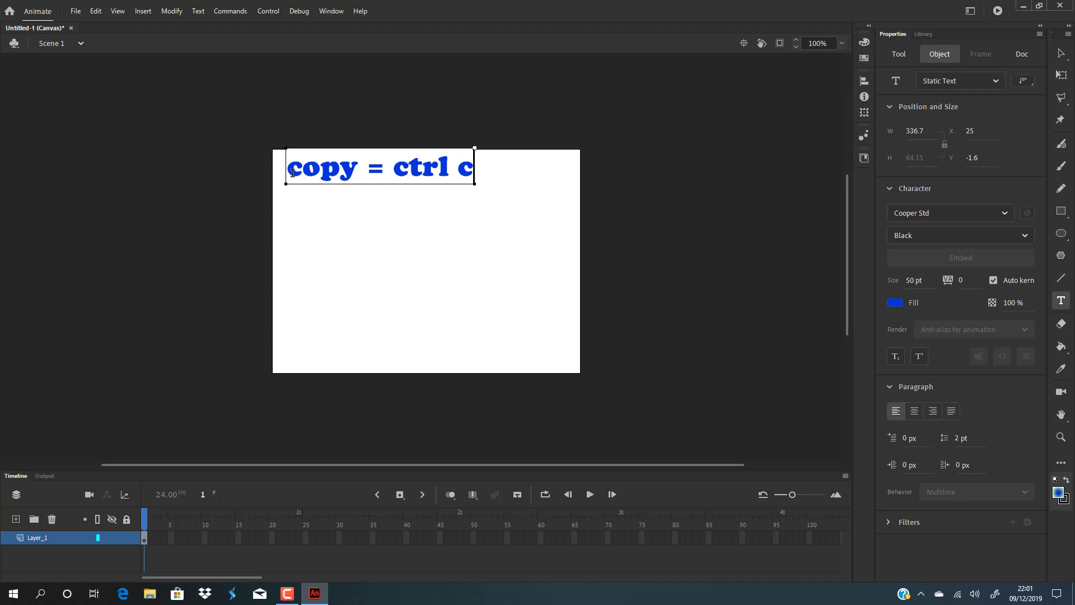
Add the lines "paste = ctrl v" and "arrow select = v" below the first line of the text.
key("Return")
type("paste =")
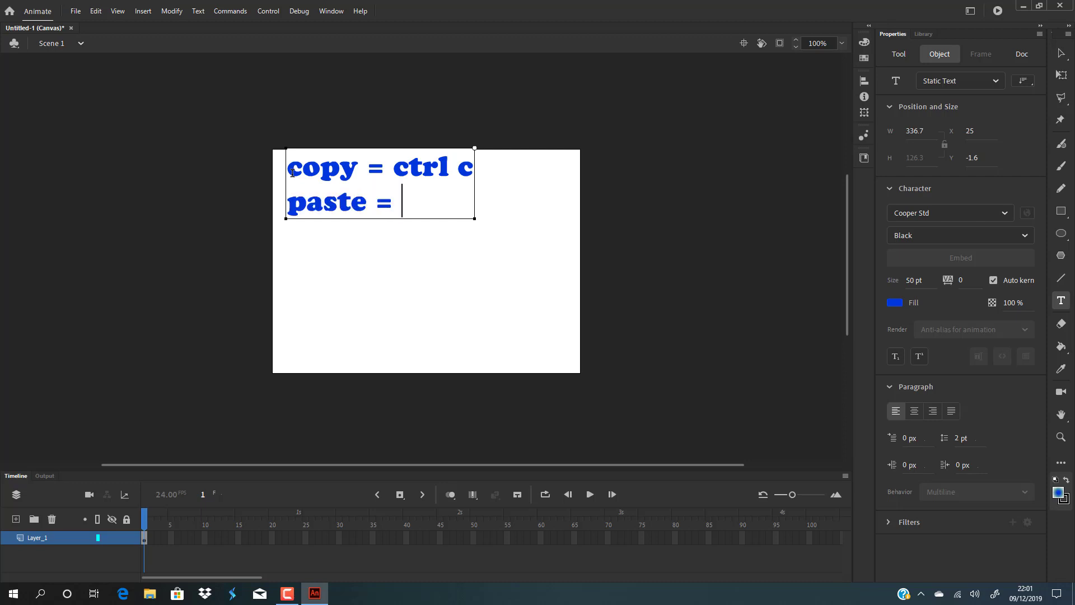
type("ctr")
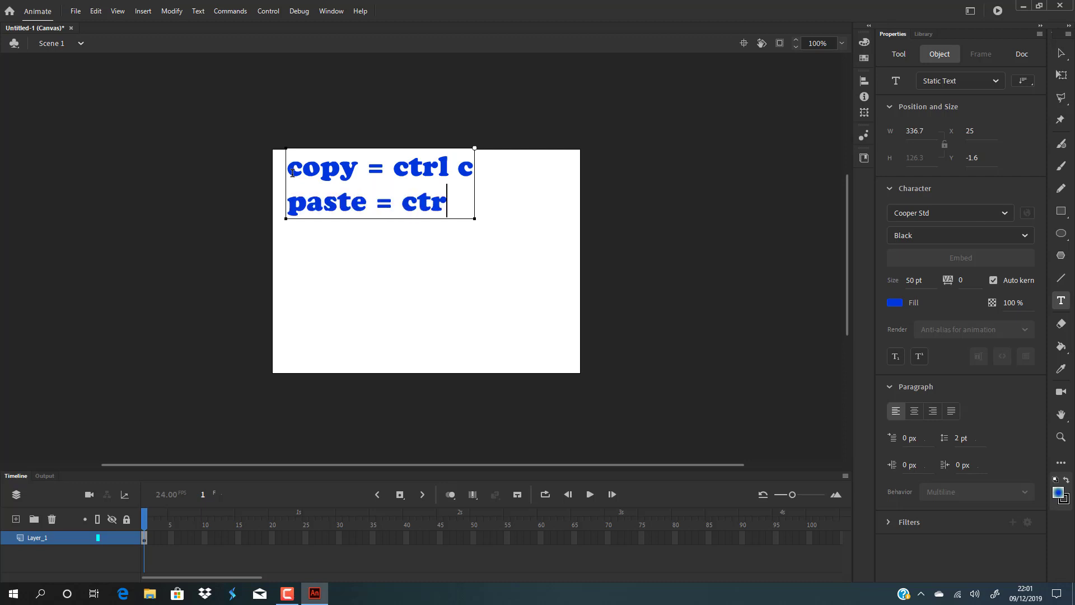
type("l v")
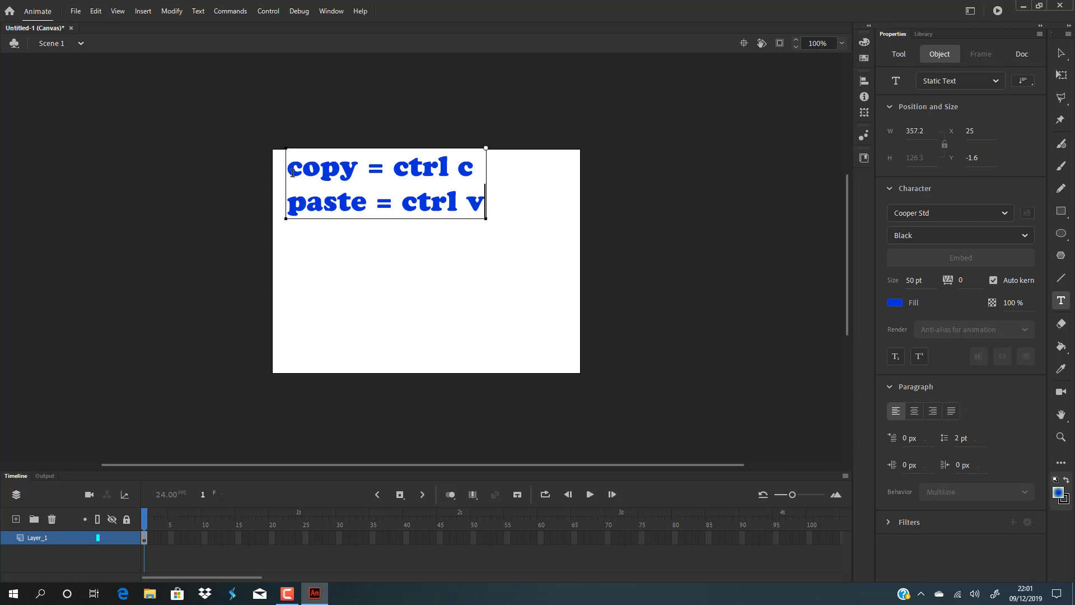
key("Return")
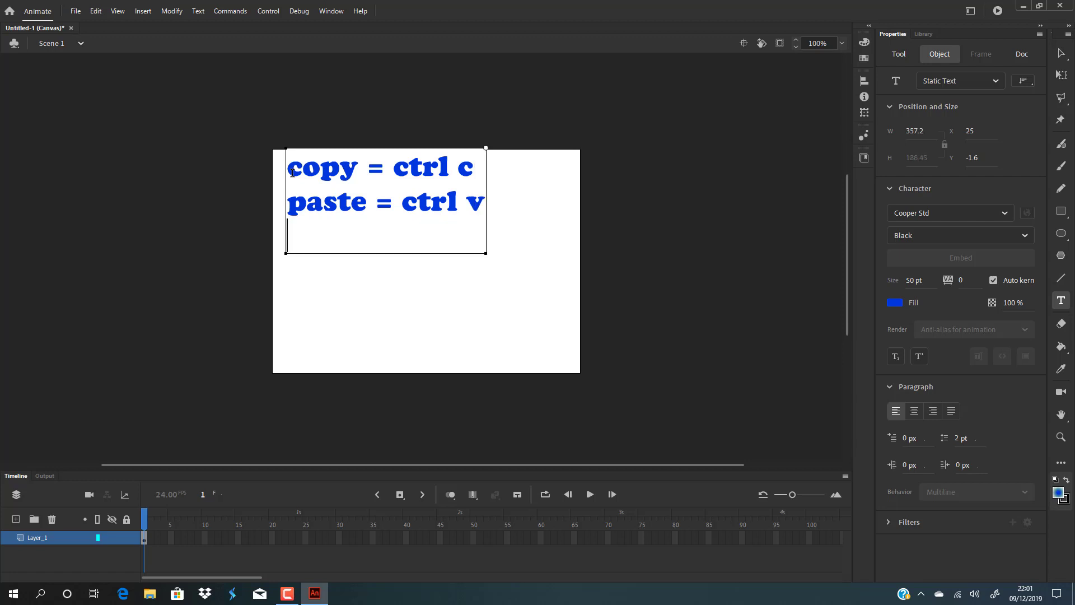
type("arrow ")
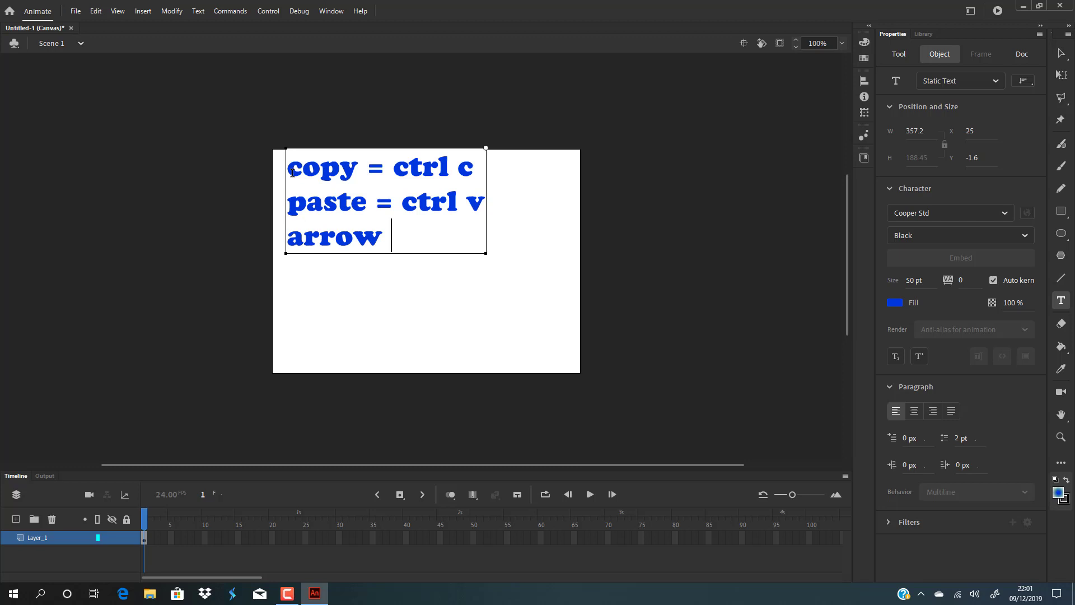
type("select")
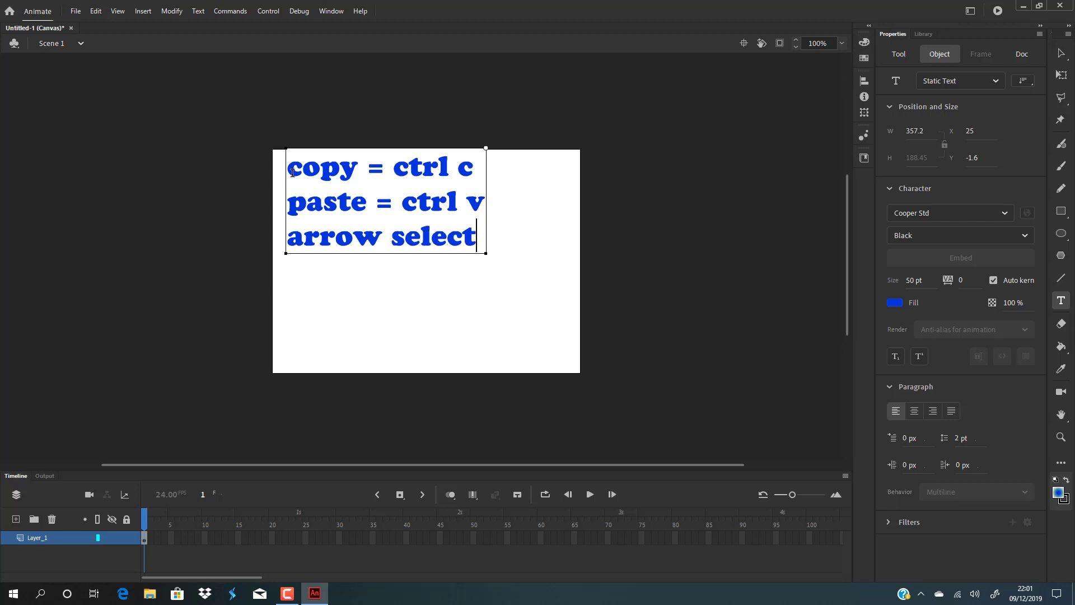
type(" = v")
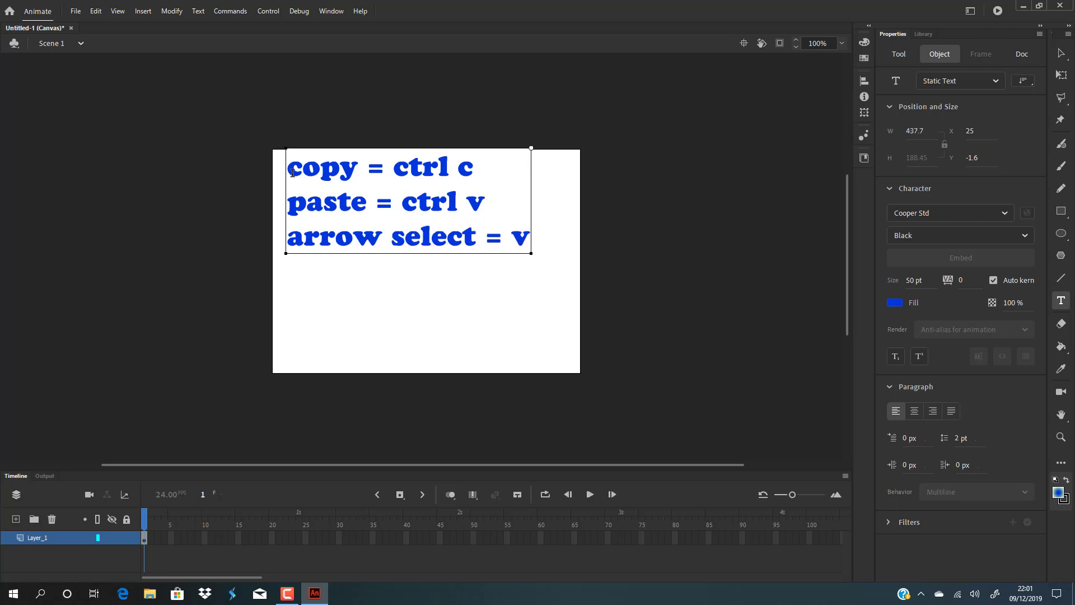
Add the line "free transform = q" below "arrow select = v" in the shortcut text.
key("Return")
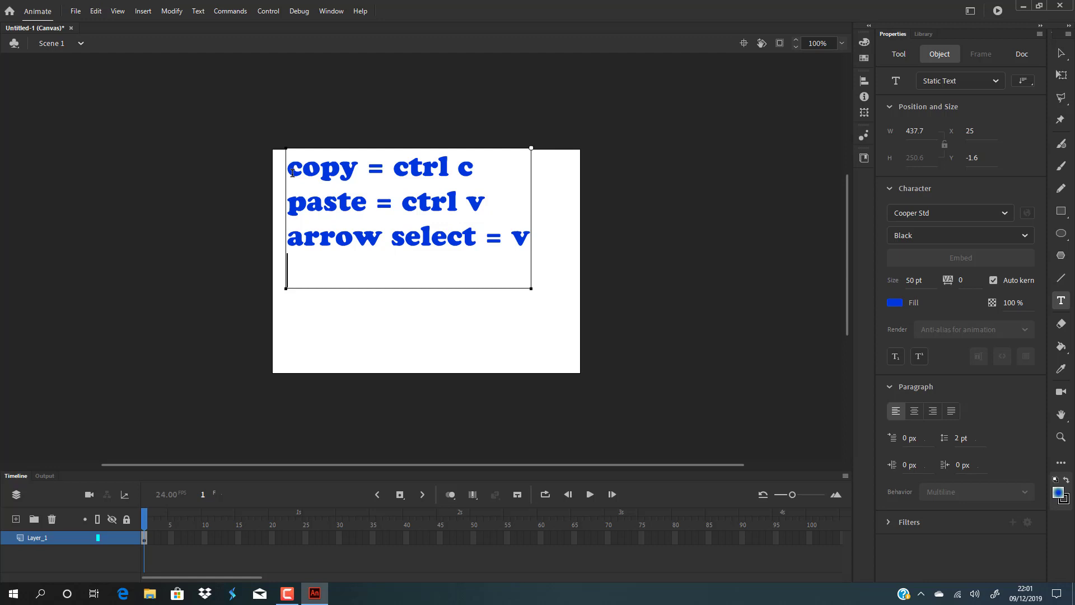
type("fre")
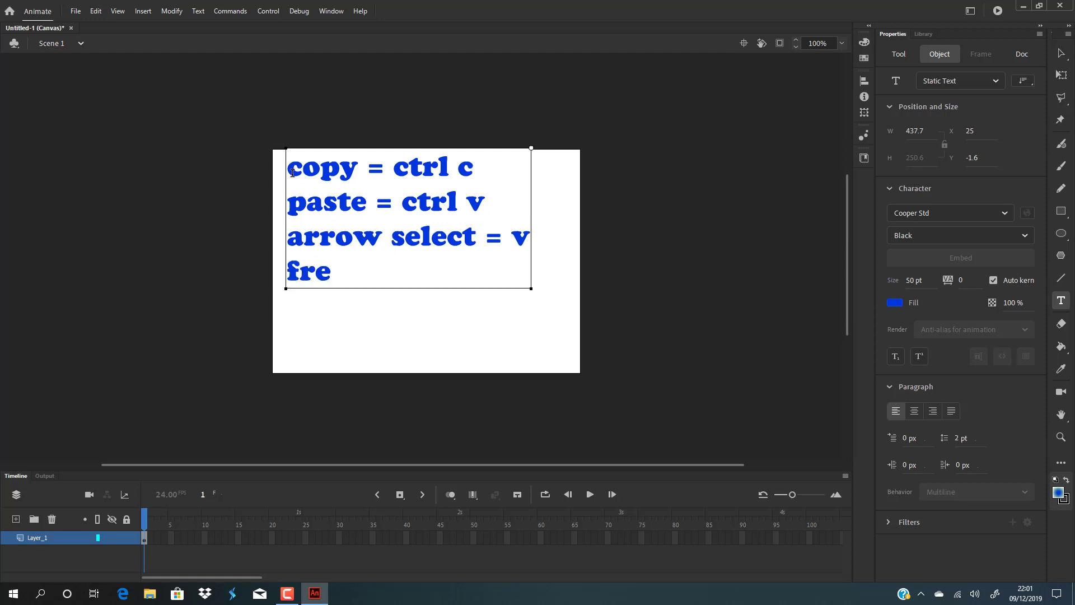
type("e transfor,")
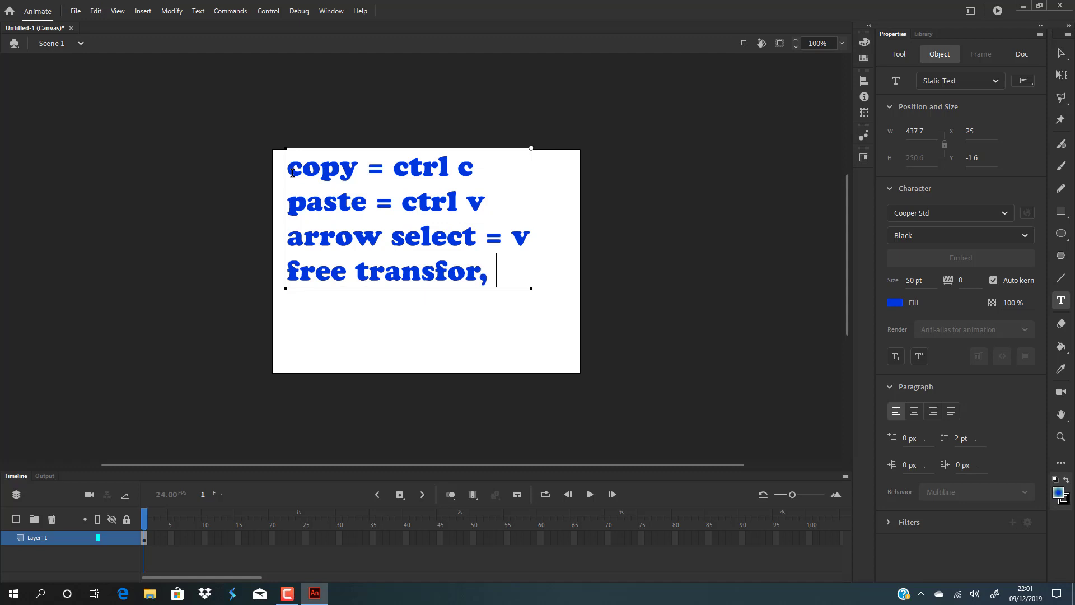
key("BackSpace")
type("m = q")
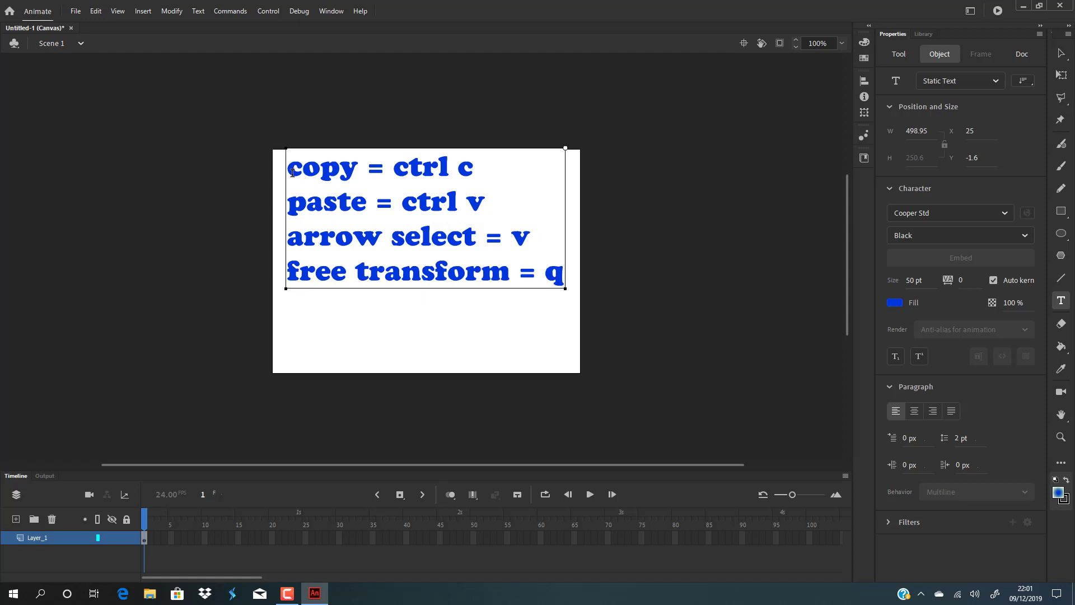
Add the line "rectanagle = r" to the shortcut text and move the text block down to about Y 35.4.
key("Return")
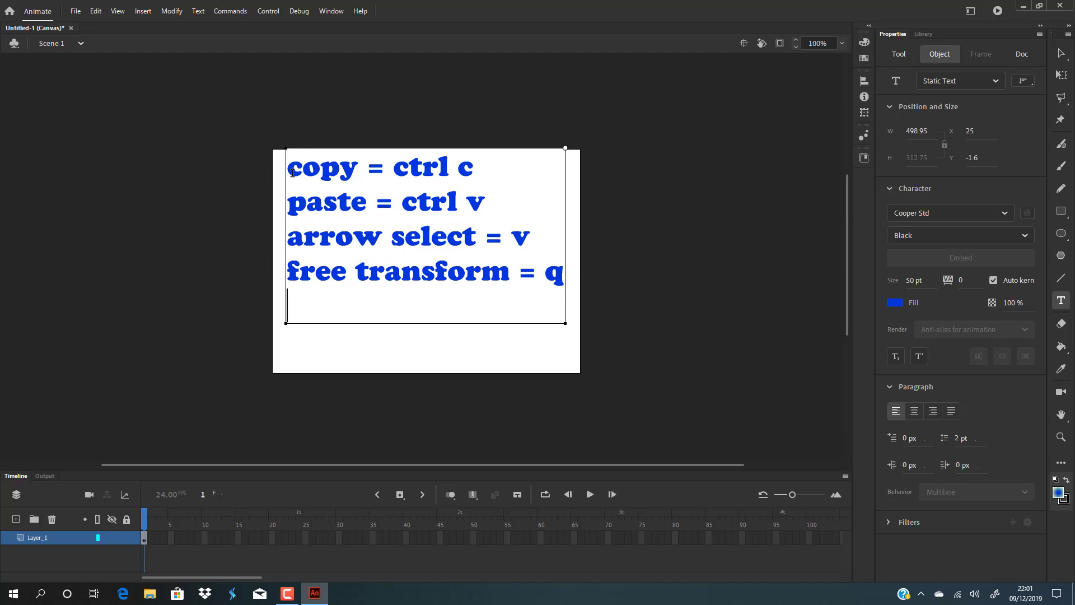
type("rectanag")
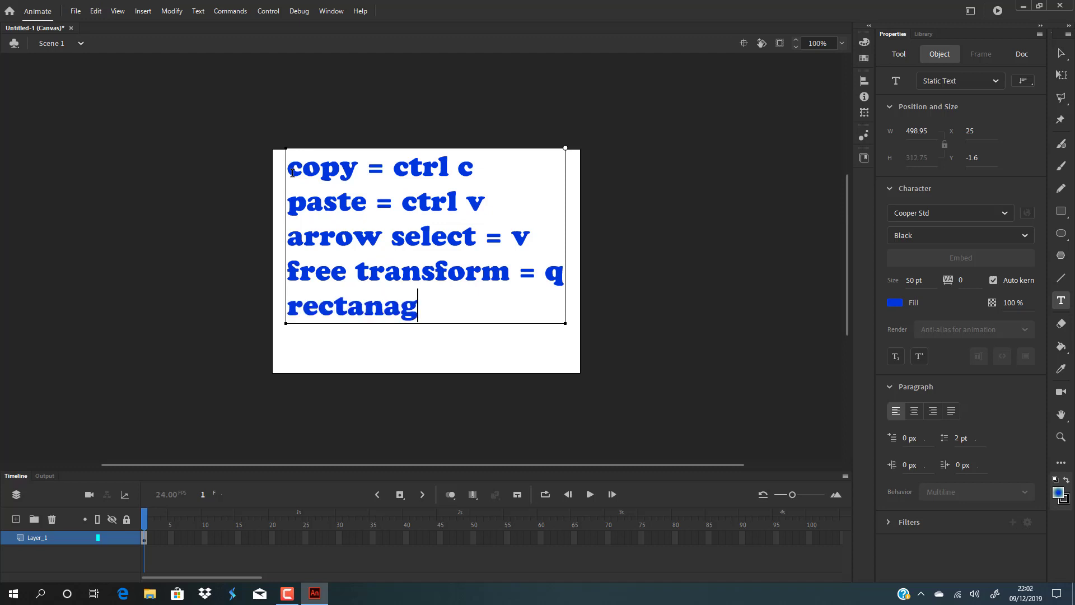
key("BackSpace")
type("gle = r")
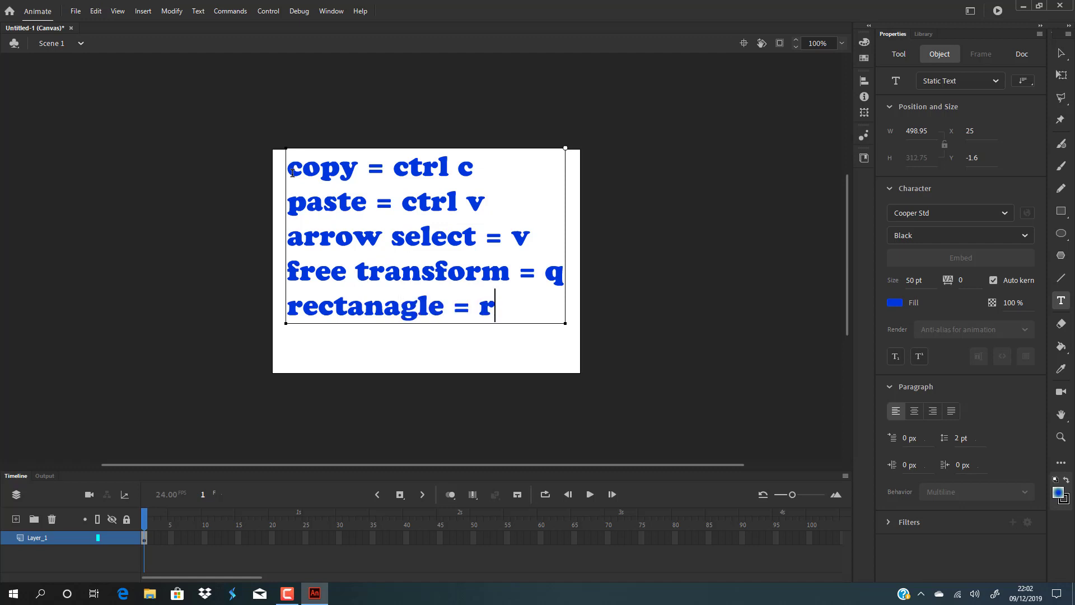
key("Return")
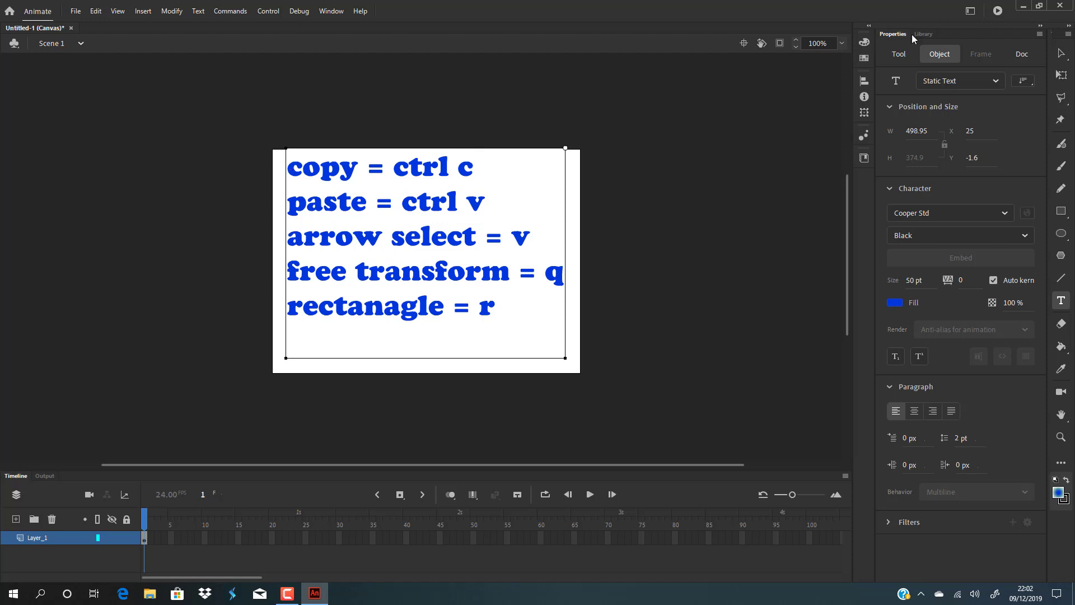
left_click(1061, 53)
left_click_drag(327, 182, 328, 202)
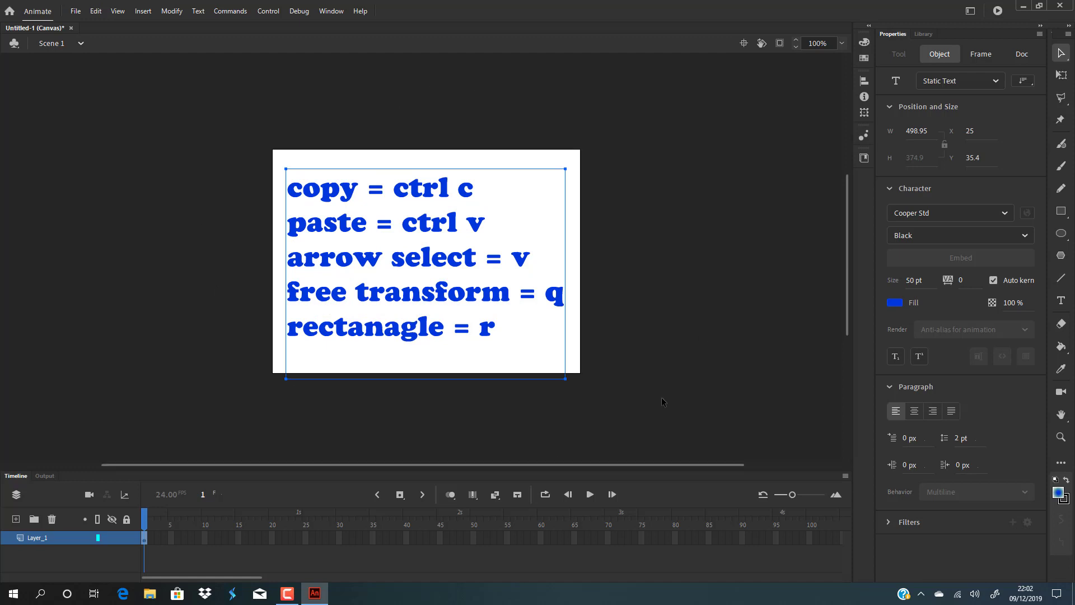
Reopen the text for editing and add the line "hold shift and cyrl with arrow" below the rectangle shortcut.
double_click(502, 327)
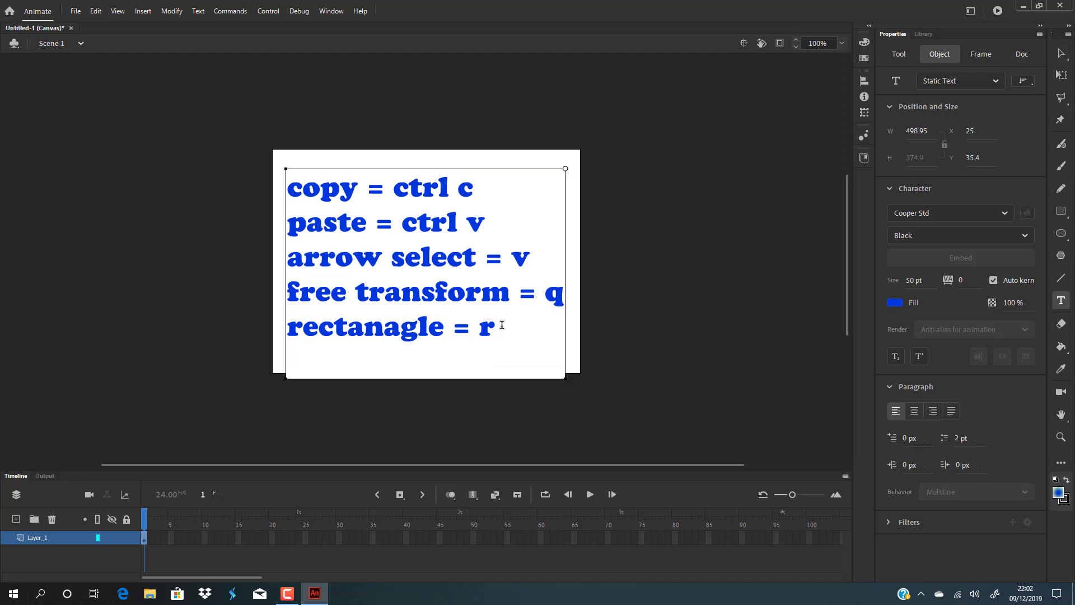
key("Return")
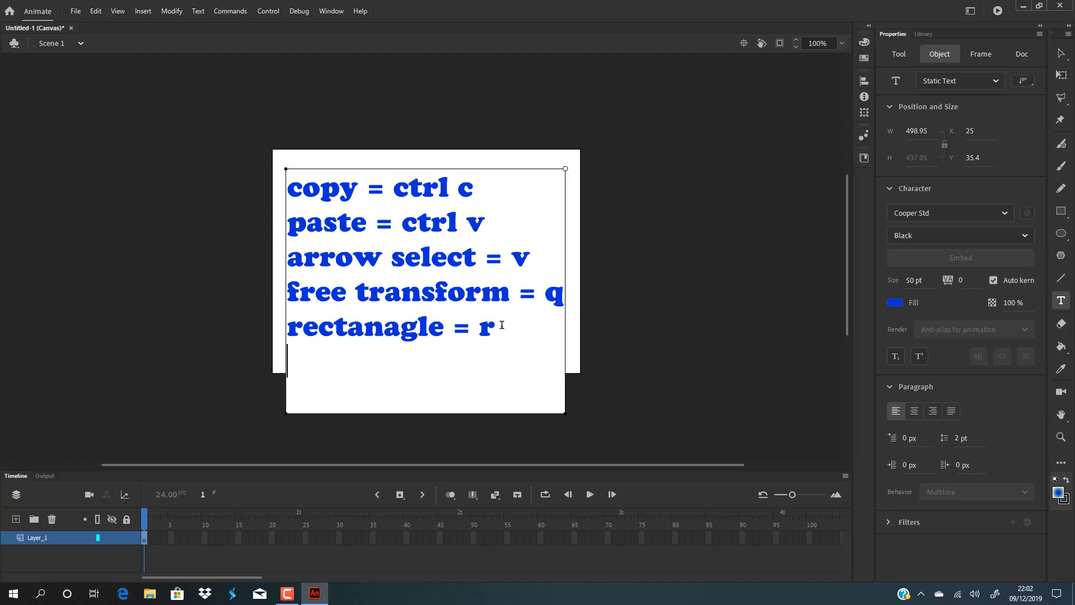
type("hol")
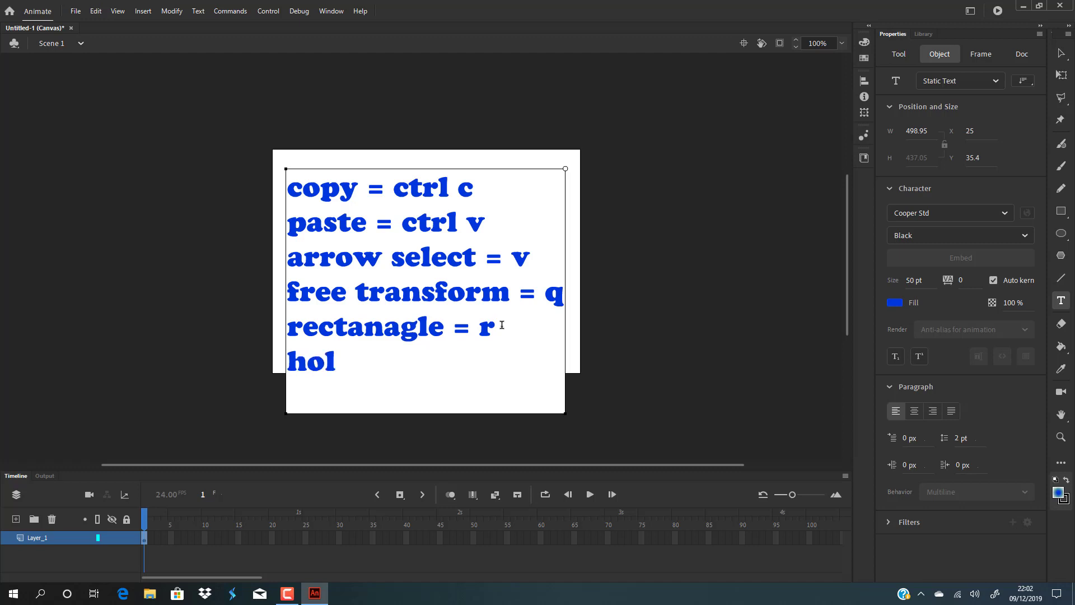
type("d shir")
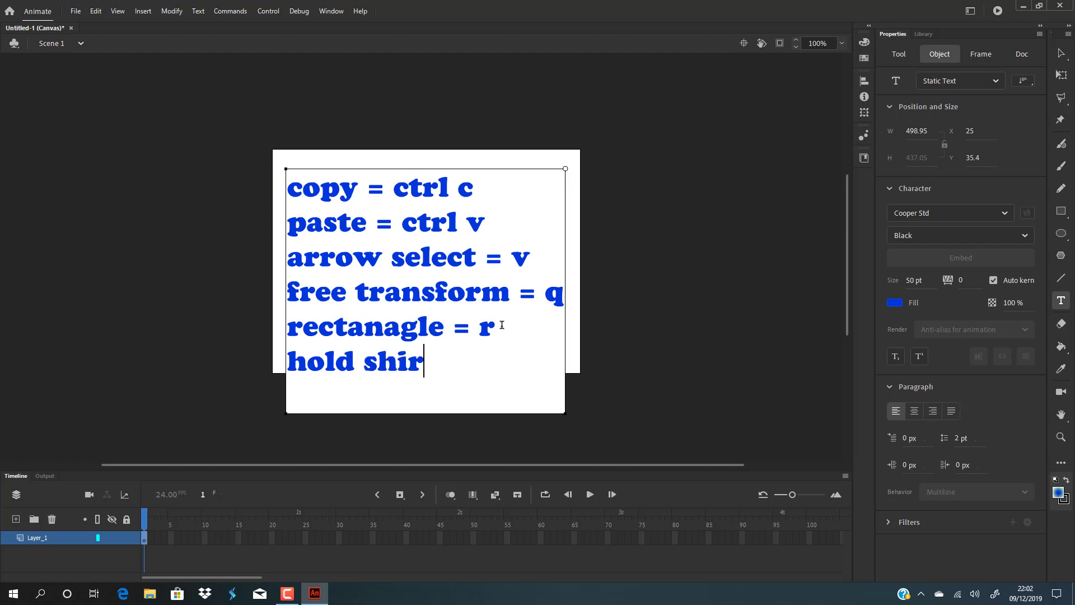
key("BackSpace")
type("ft and c")
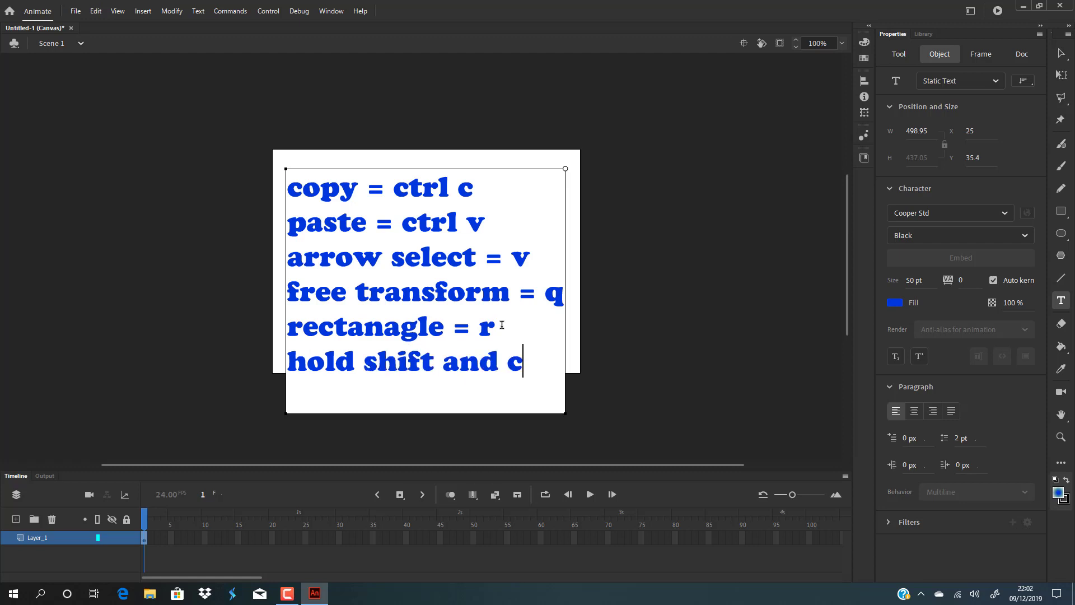
type("ntrl")
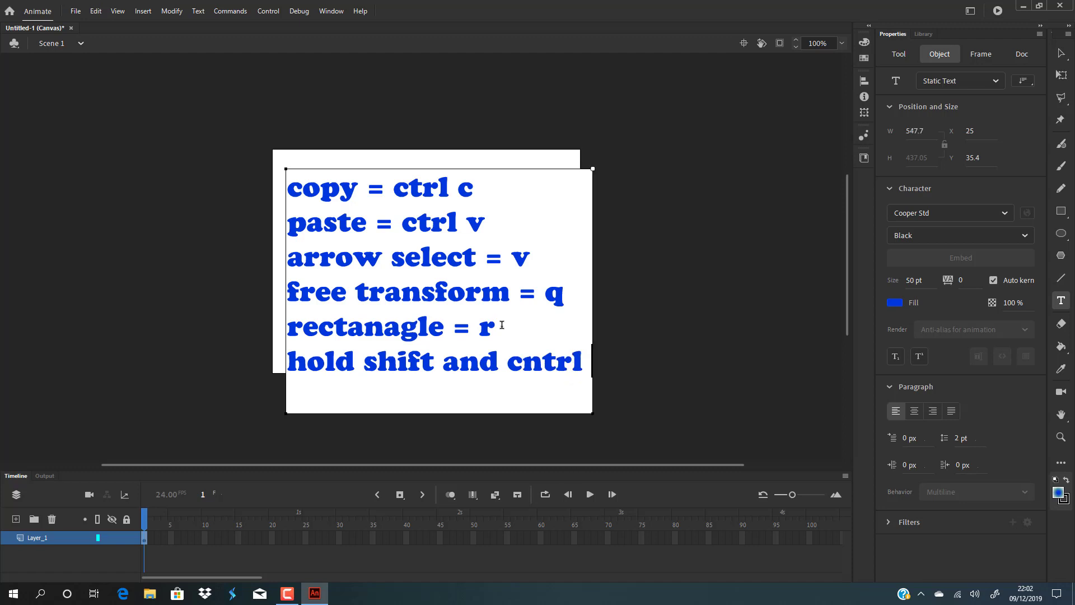
key("BackSpace")
key("BackSpace")
key("BackSpace")
key("BackSpace")
type("yrl")
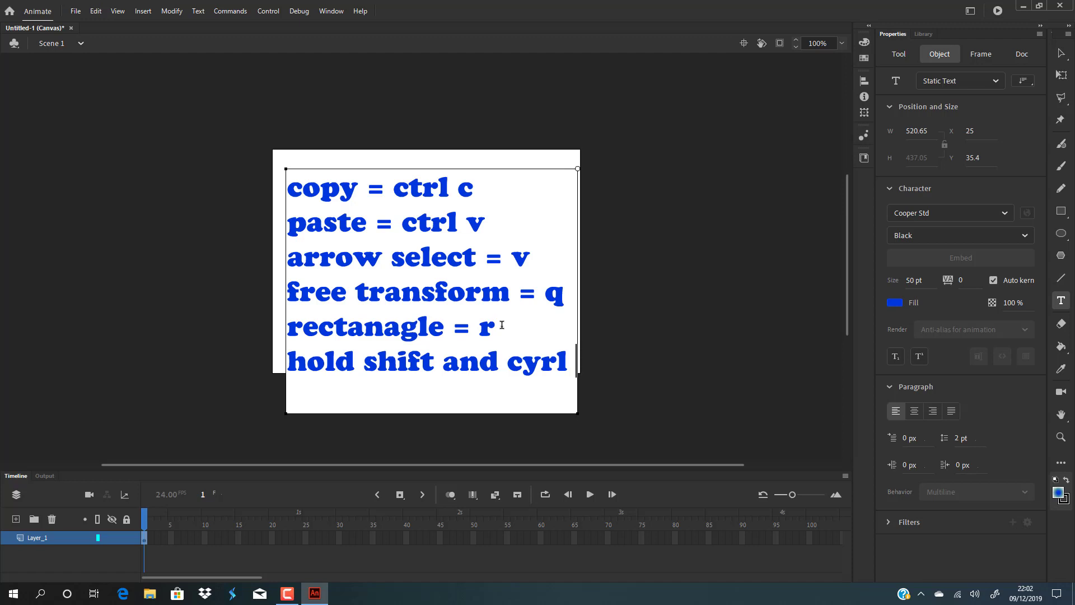
type(" anmd")
key("BackSpace")
key("BackSpace")
key("BackSpace")
key("BackSpace")
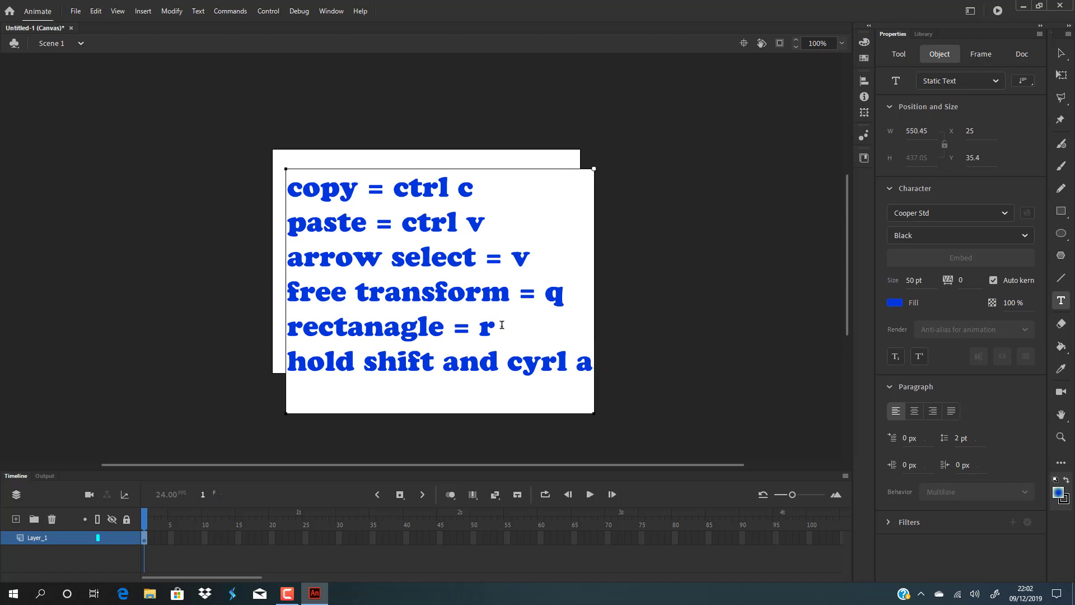
type("with")
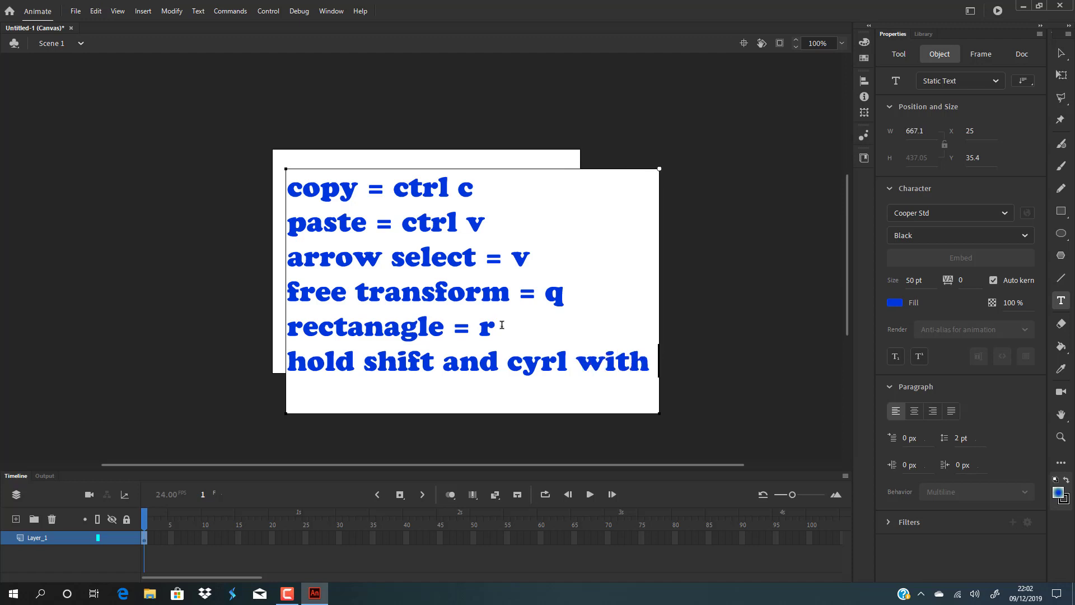
type(" arrow")
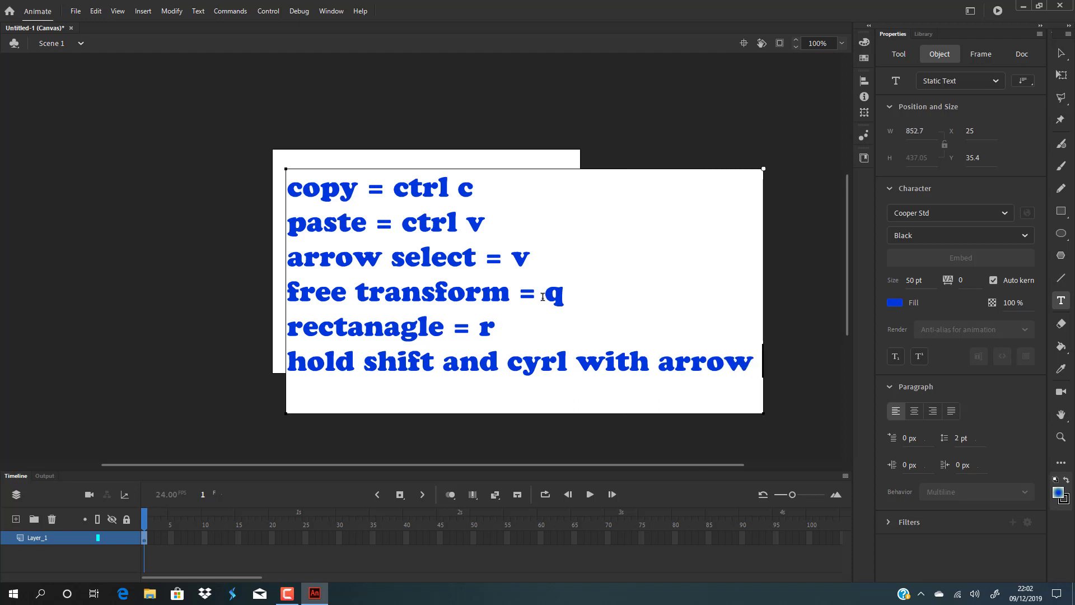
Add "pulls a point in object" as the last line of the text and finish text editing.
key("Return")
type("pu")
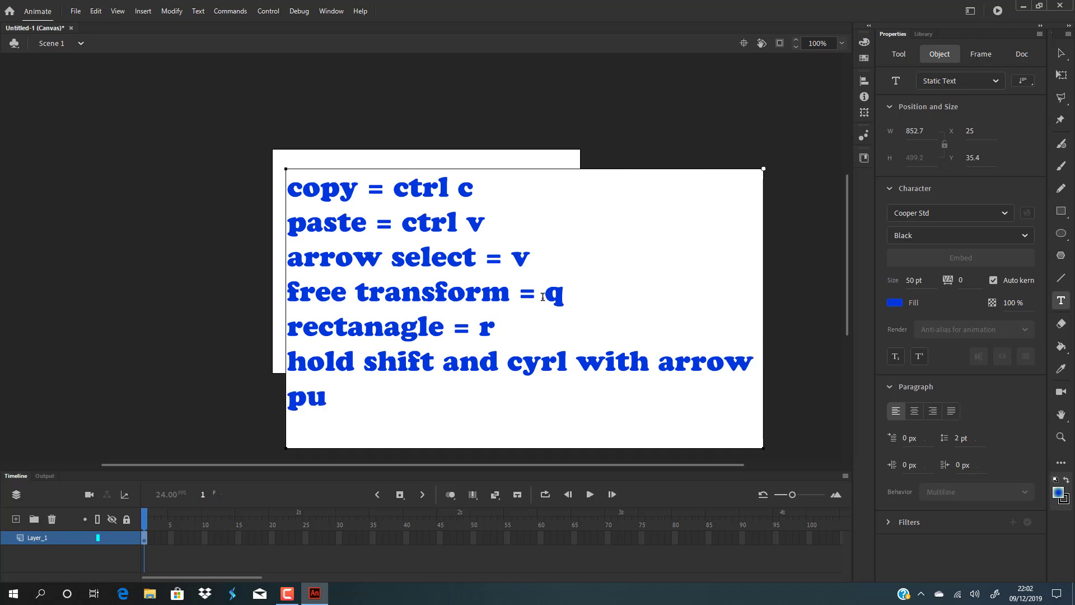
type("lls an")
key("BackSpace")
key("BackSpace")
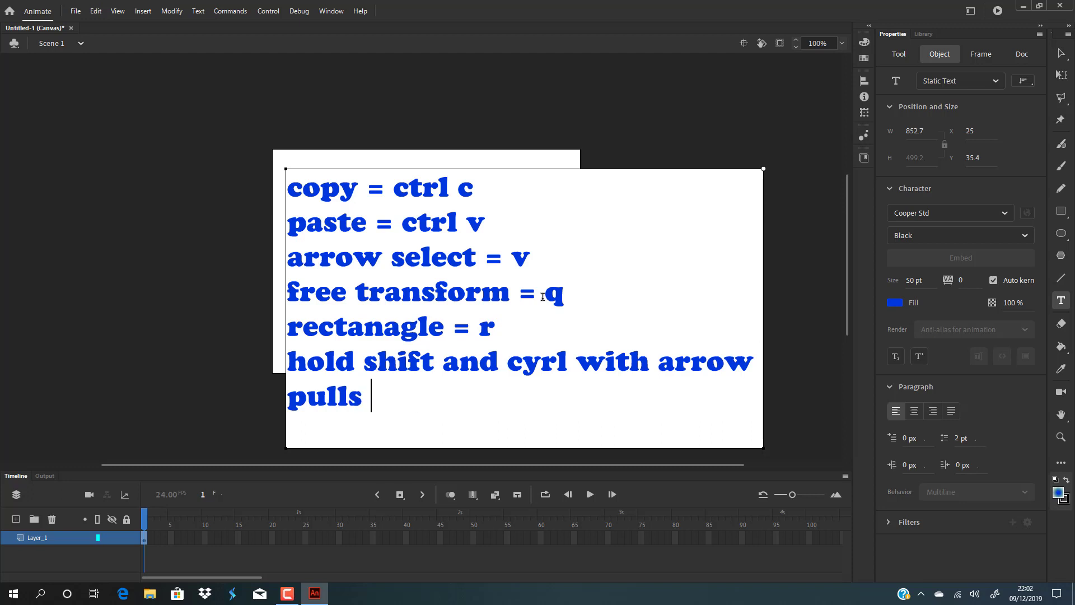
type("a pouint")
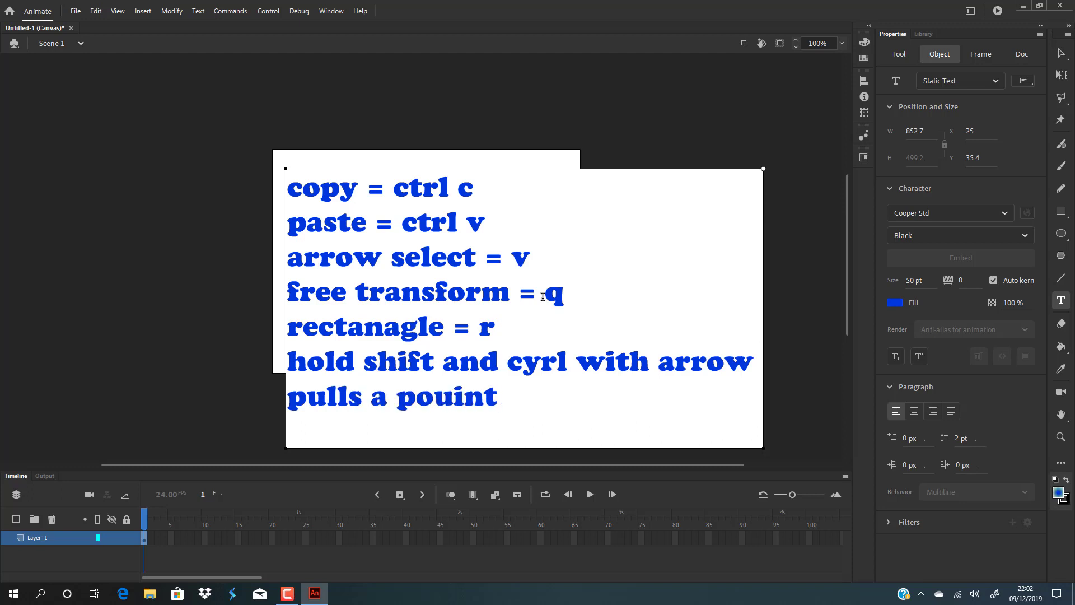
key("BackSpace")
key("BackSpace")
key("BackSpace")
key("BackSpace")
type("in")
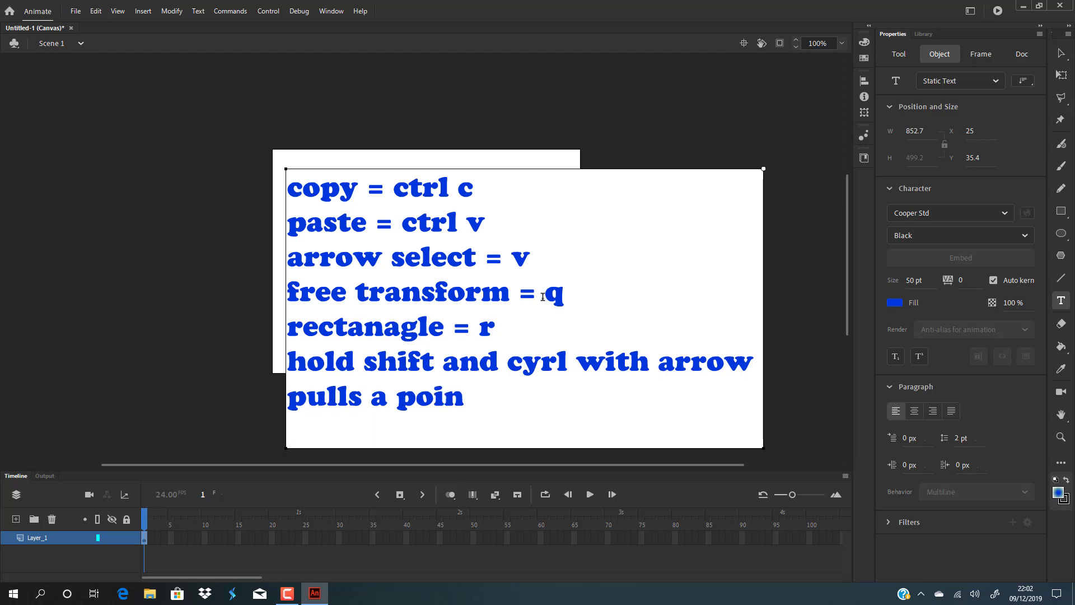
type("t in obje")
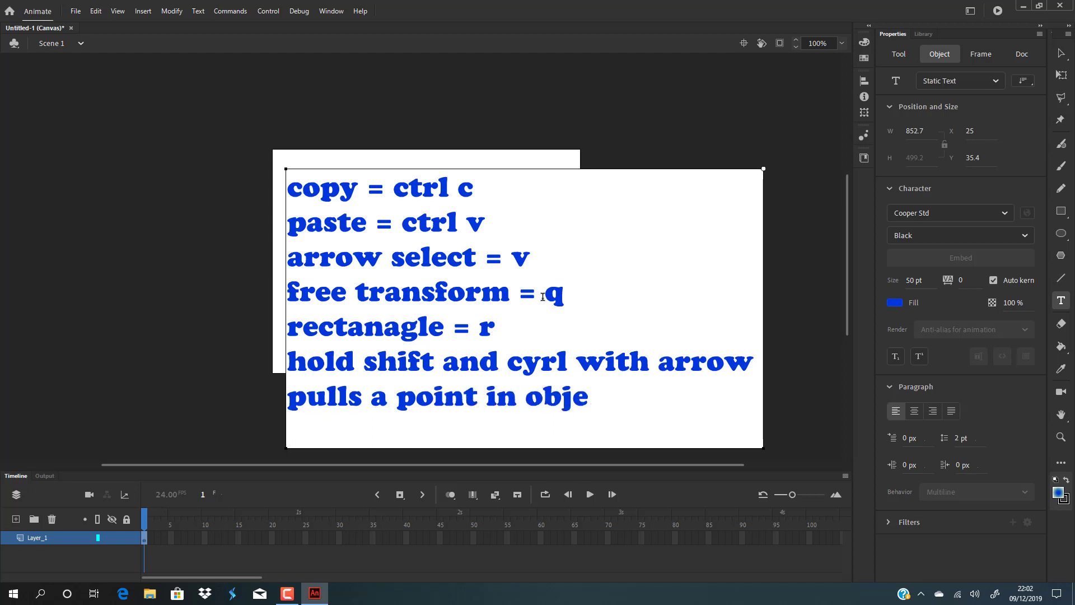
type("ct")
left_click(1060, 53)
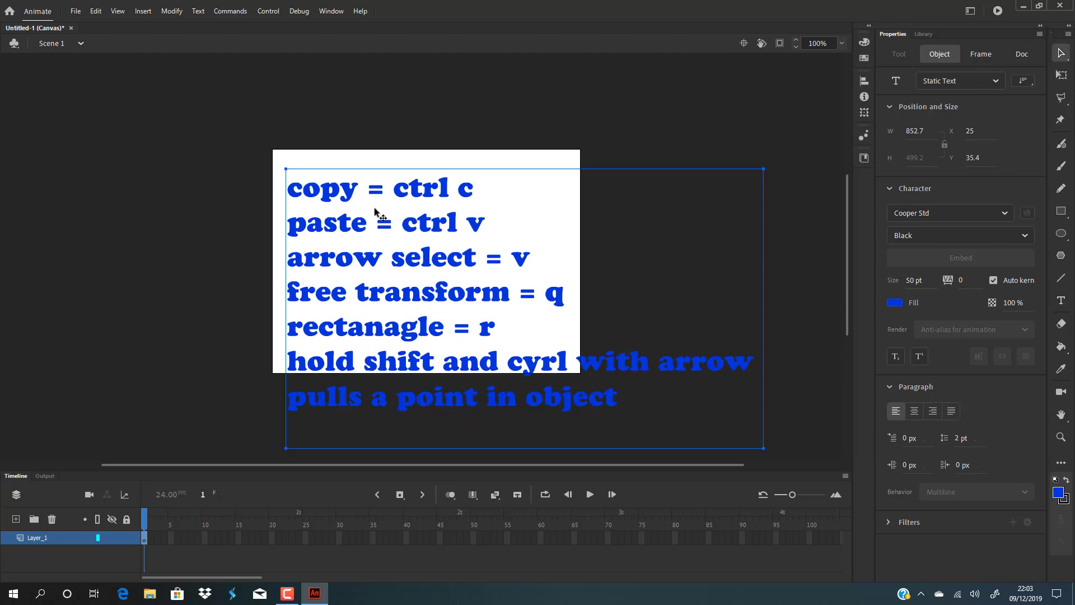
Reduce the text size to 30 pt and reposition the block inside the stage at about X 14, Y 44.4.
left_click_drag(341, 193, 332, 163)
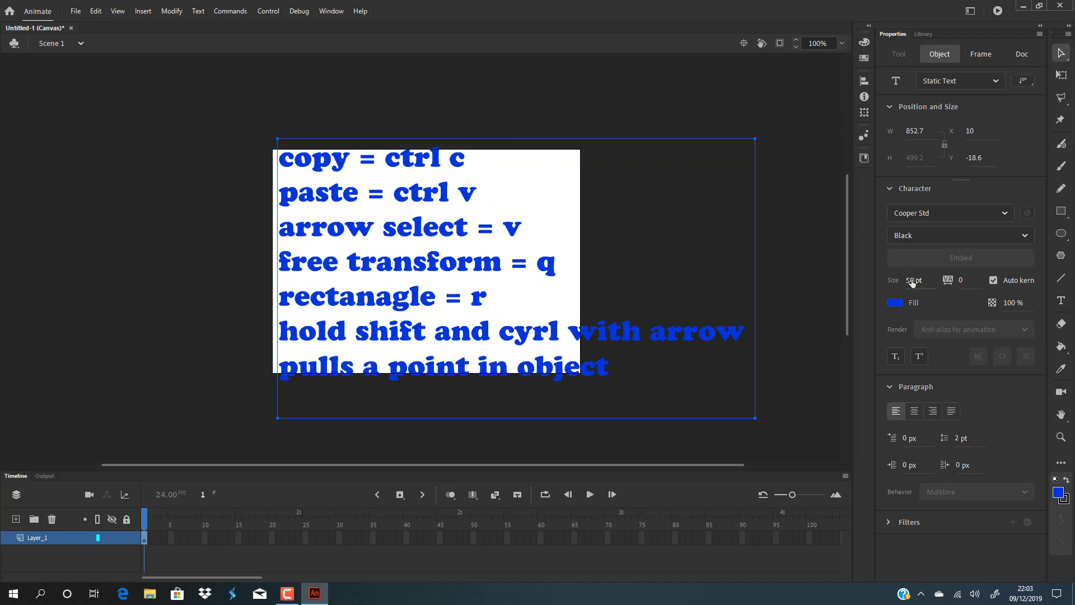
mouse_move(913, 280)
left_mouse_down()
mouse_move(875, 280)
mouse_move(905, 280)
mouse_move(895, 280)
left_mouse_up()
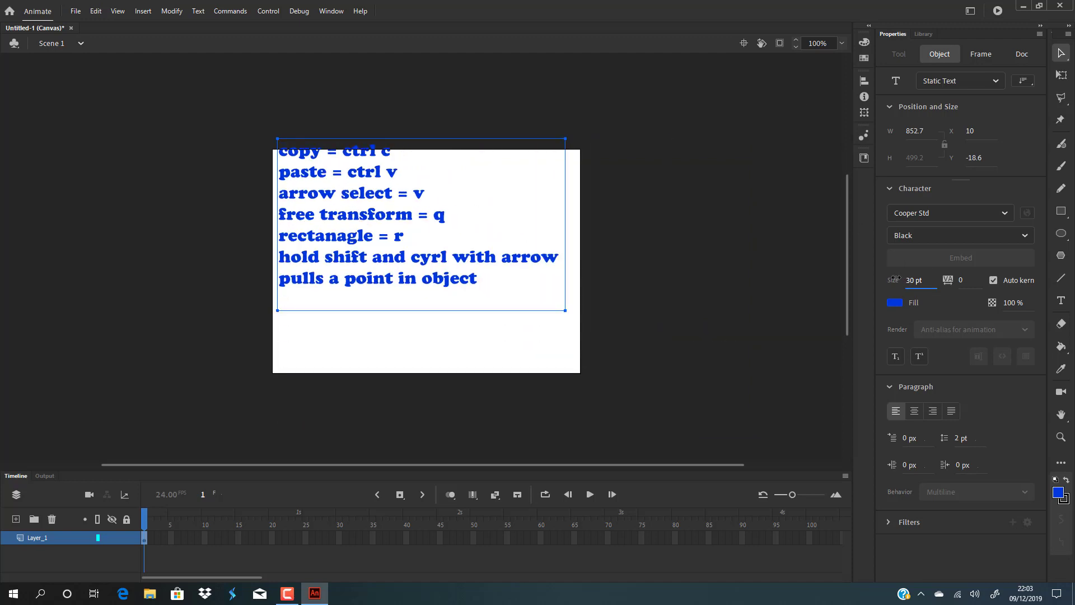
left_click_drag(404, 230, 417, 265)
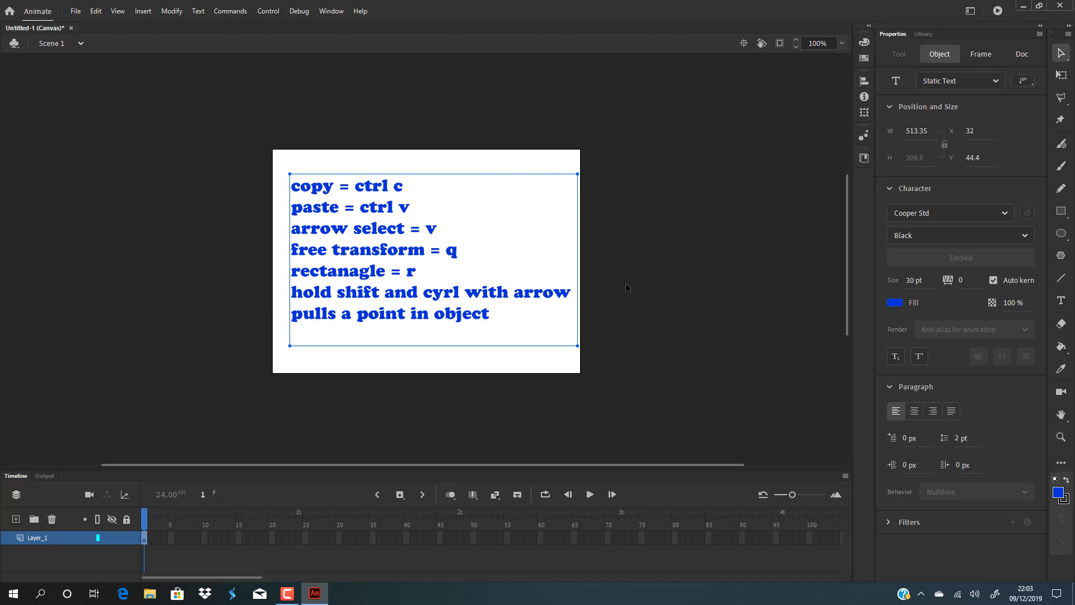
left_click_drag(391, 192, 381, 192)
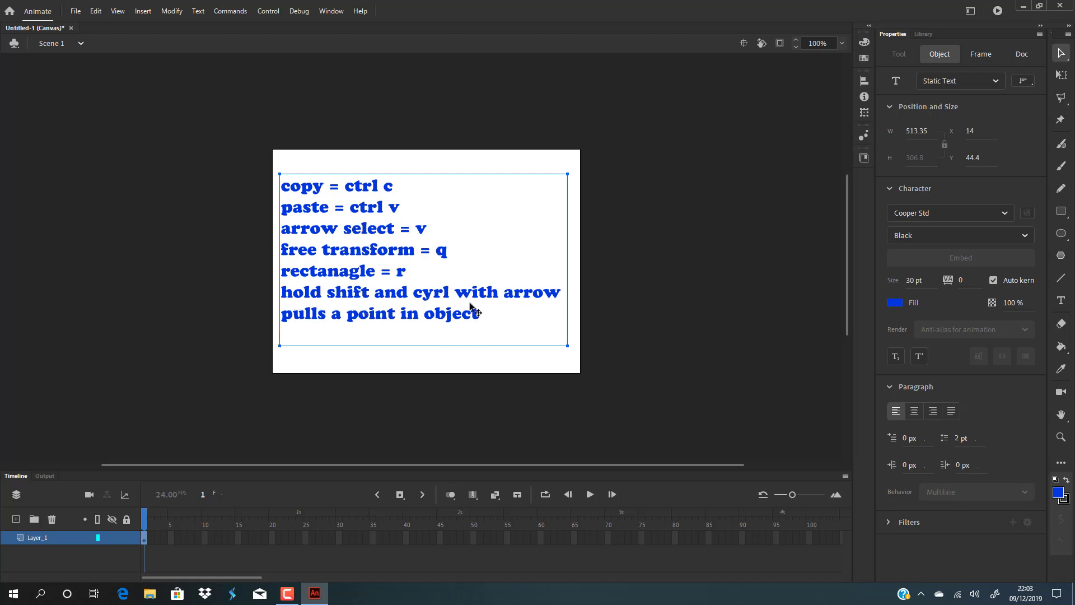
Correct "cyrl" to "ctrl" in the "hold shift" line and finish text editing.
double_click(450, 288)
key("BackSpace")
key("BackSpace")
key("BackSpace")
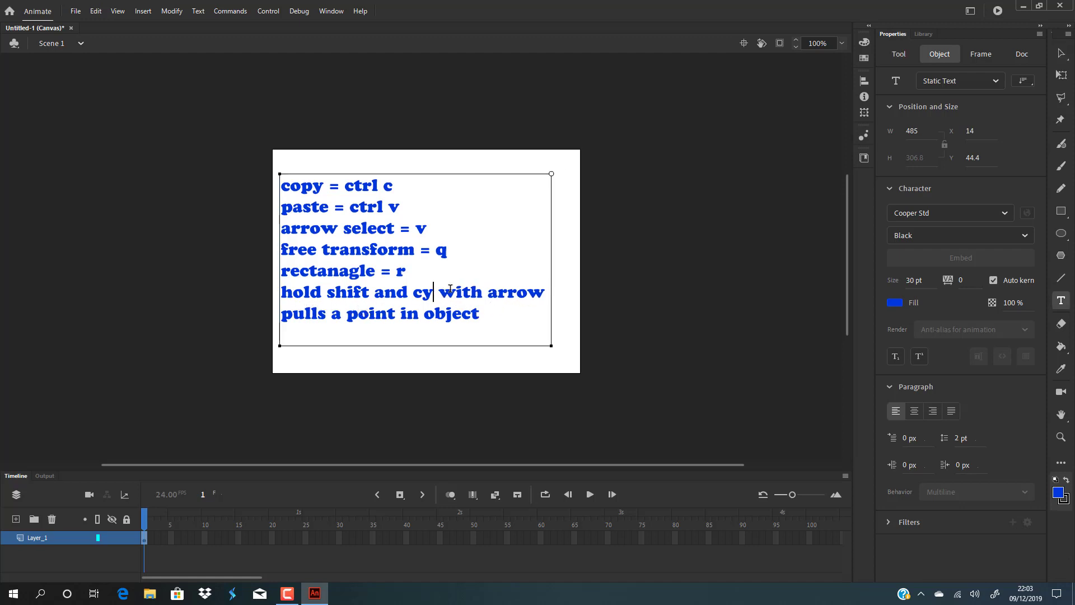
type("rtl")
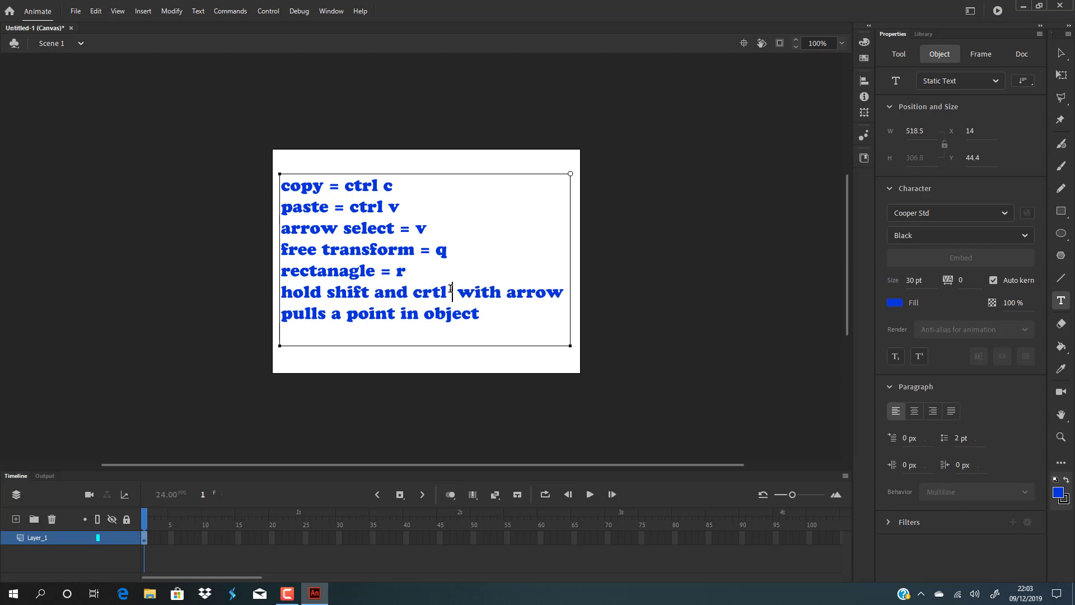
key("BackSpace")
key("BackSpace")
key("BackSpace")
type("yr")
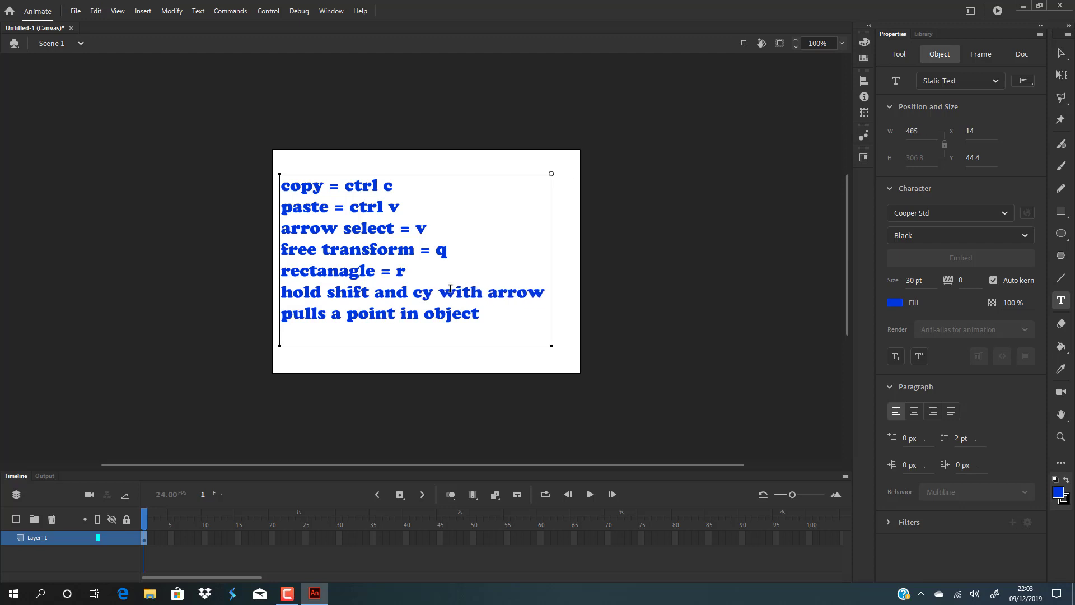
key("BackSpace")
key("BackSpace")
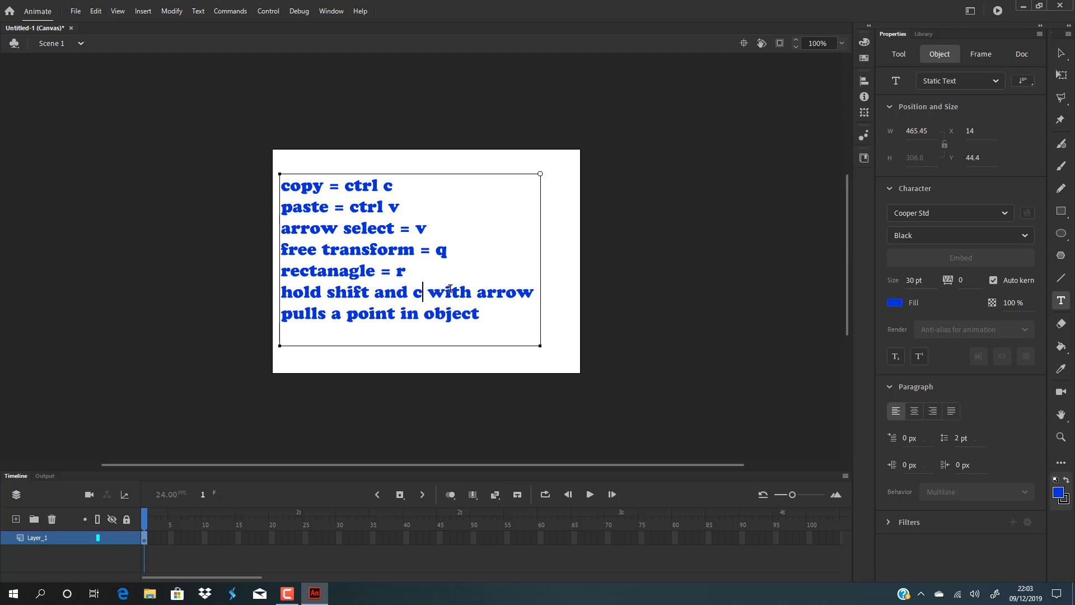
type("y")
key("BackSpace")
type("trl")
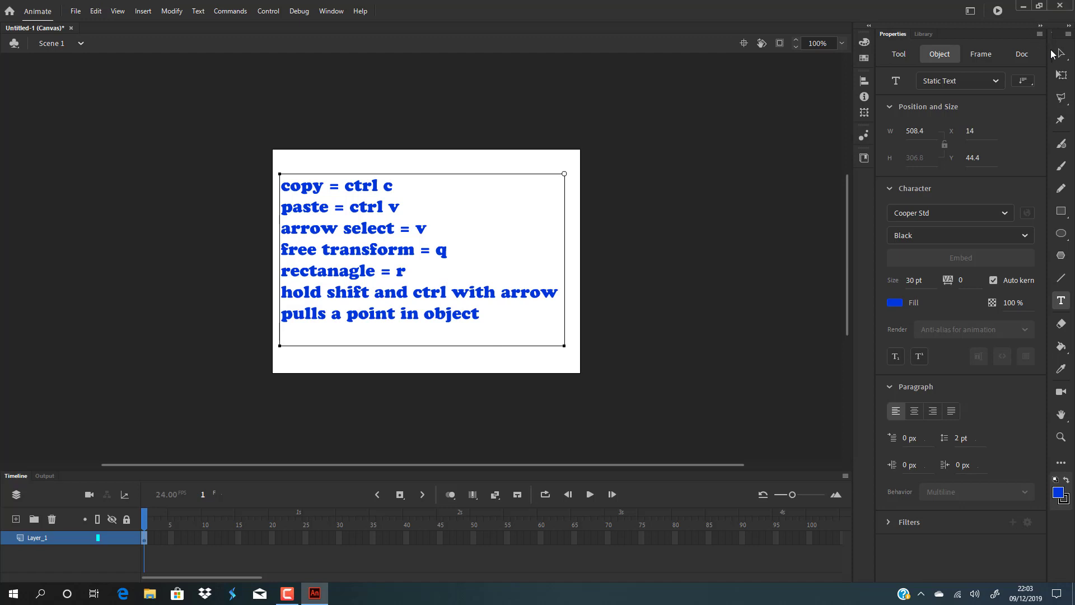
left_click(1059, 54)
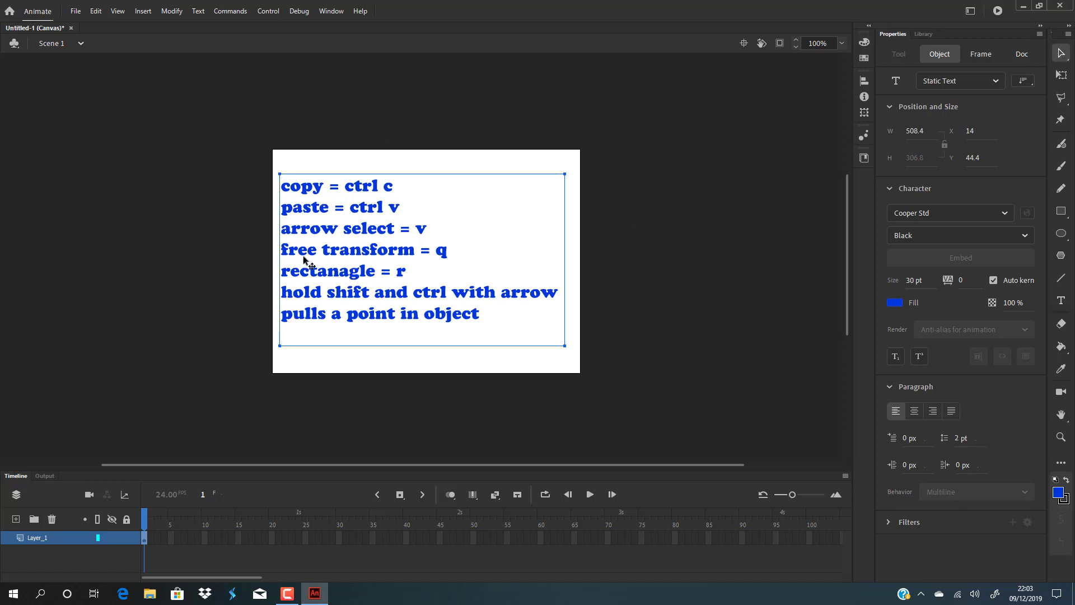